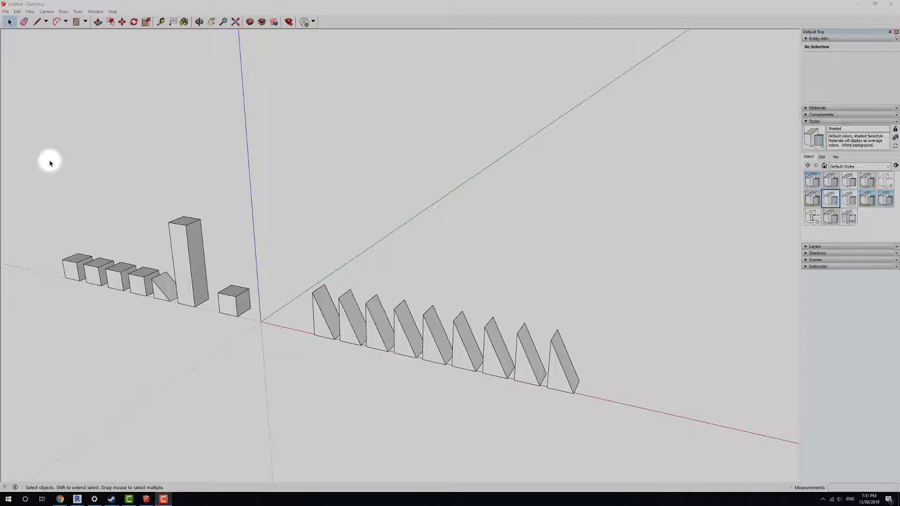
# - Delete all the existing boxes and wedges so the model is empty
pyautogui.moveTo(25, 133); pyautogui.dragTo(617, 450)
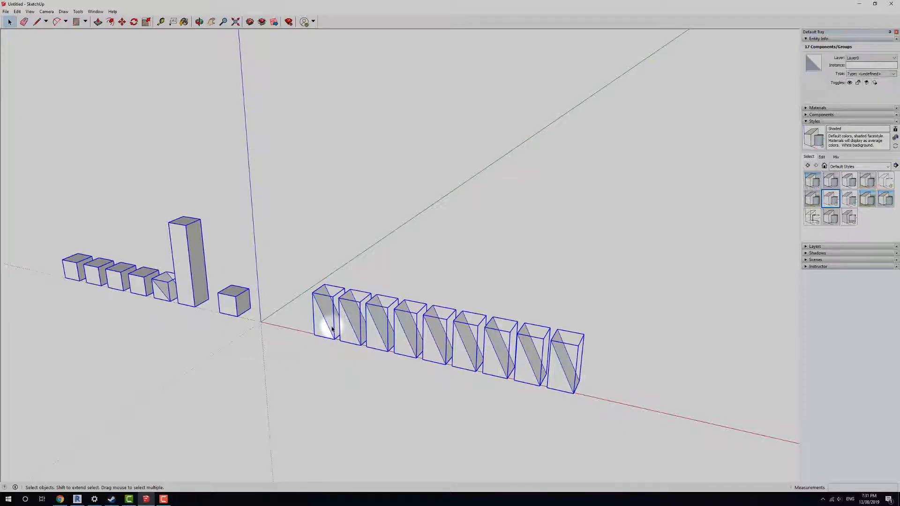
pyautogui.press('Delete')
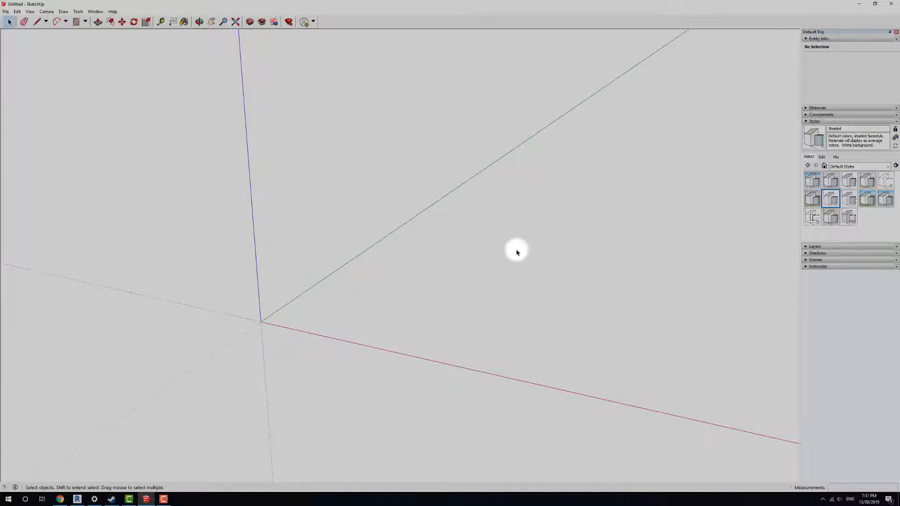
# - Switch to Chrome to look at the ArchDaily page for the 22m2 Apartment in Taiwan, and return to SketchUp
pyautogui.click(60, 499)
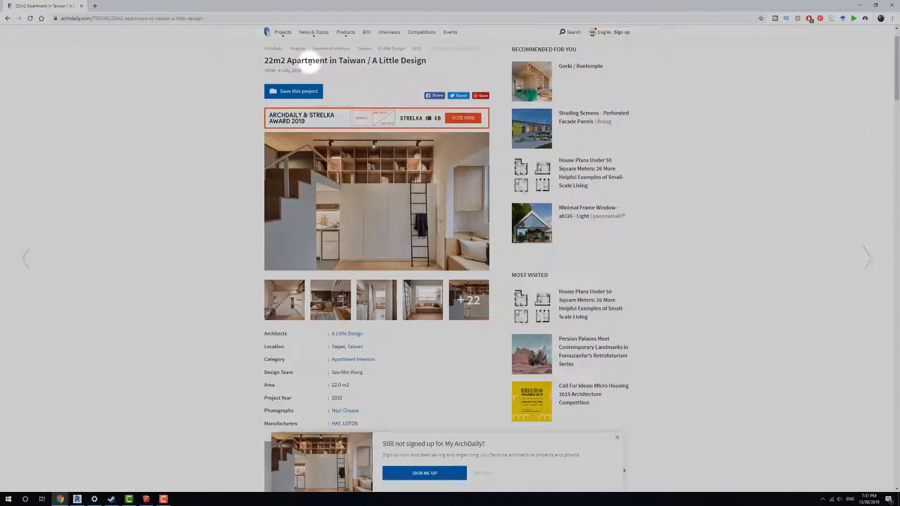
pyautogui.moveTo(402, 4); pyautogui.dragTo(899, 187)
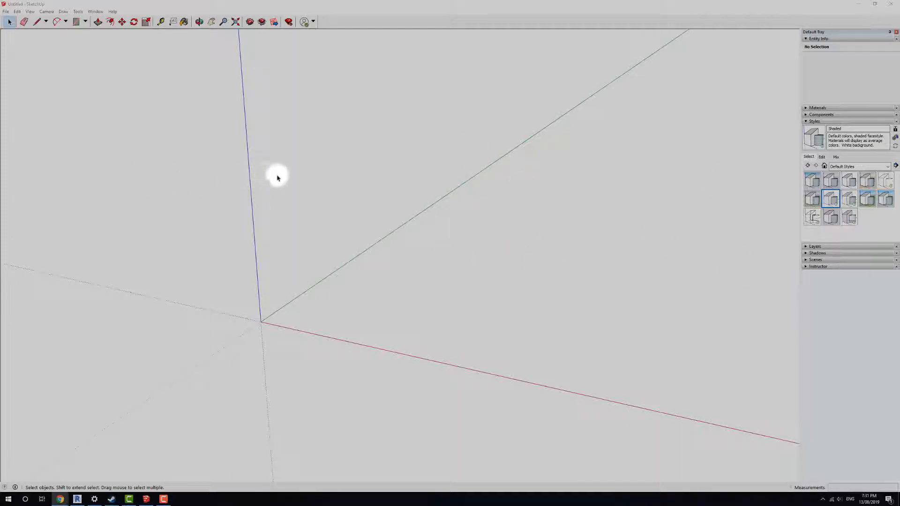
pyautogui.click(320, 170)
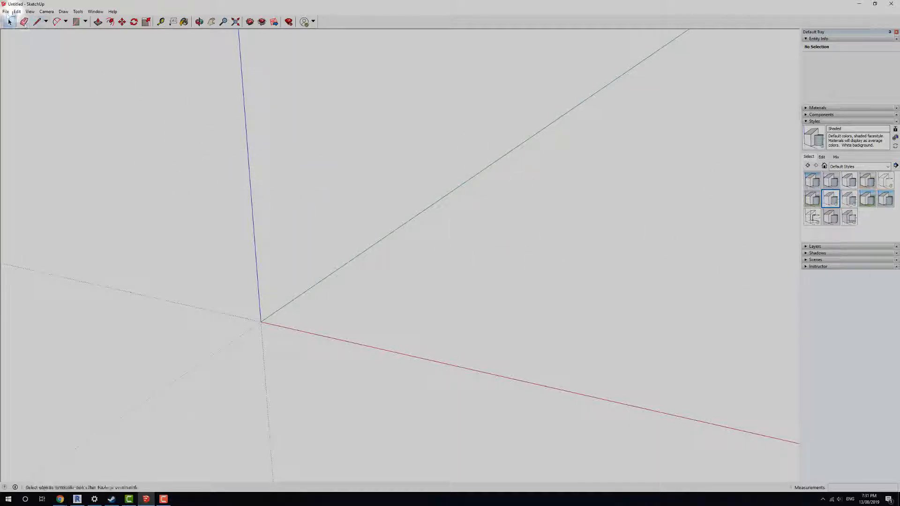
# - Import the floor plan image PLAN_after from the Desktop folder
pyautogui.click(6, 11)
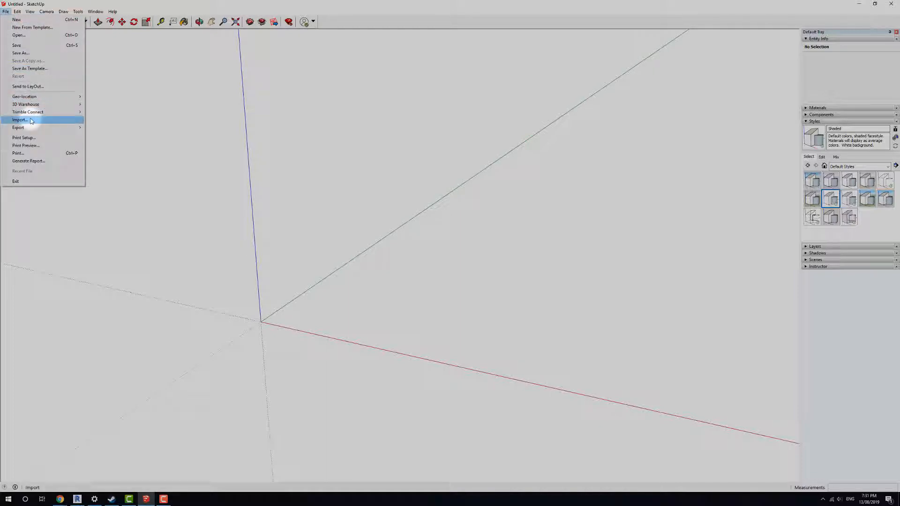
pyautogui.click(28, 119)
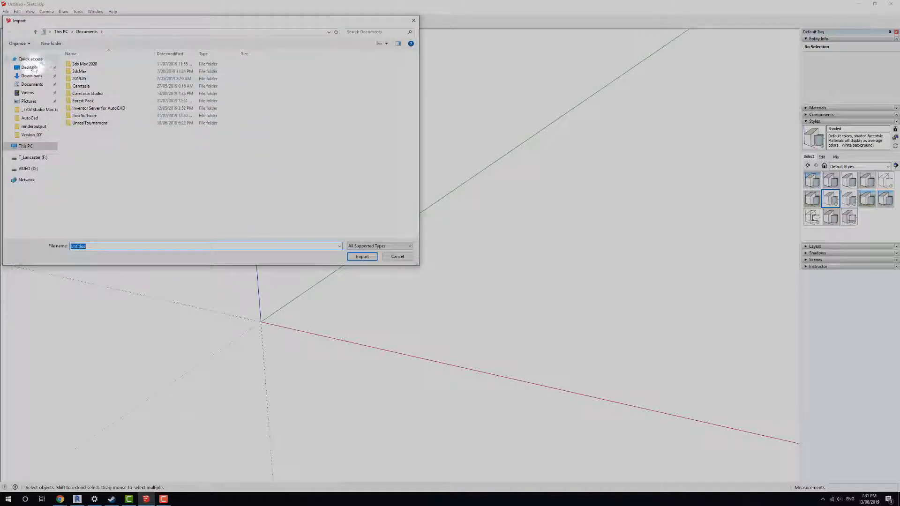
pyautogui.click(29, 68)
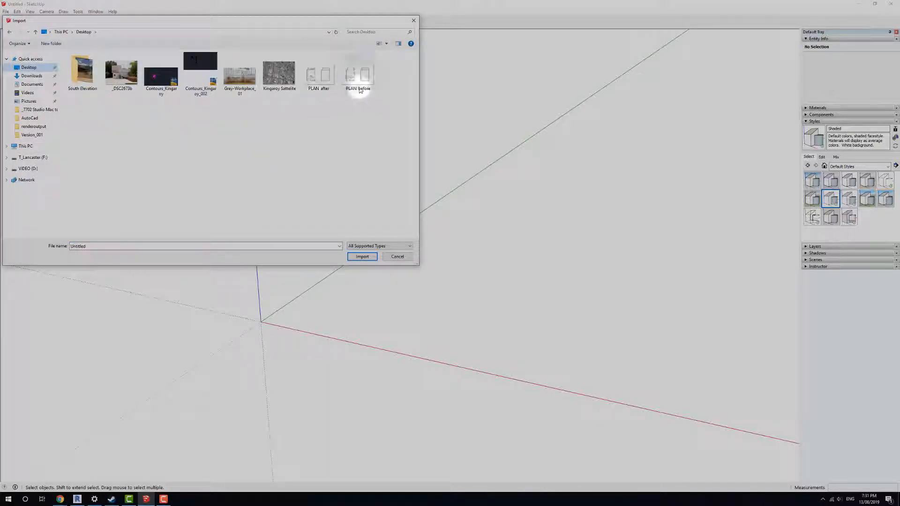
pyautogui.doubleClick(321, 83)
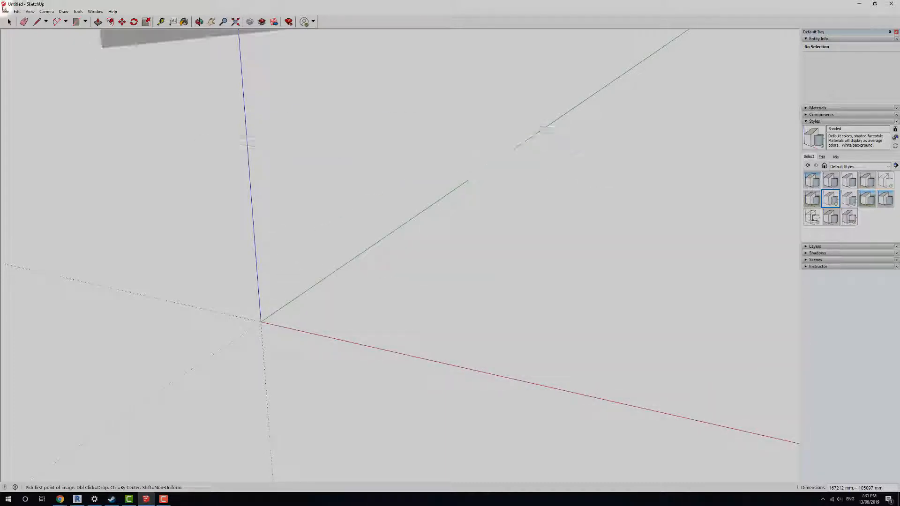
# - Review the file types available for import, and close the Import dialog without choosing another file
pyautogui.click(6, 12)
pyautogui.click(40, 127)
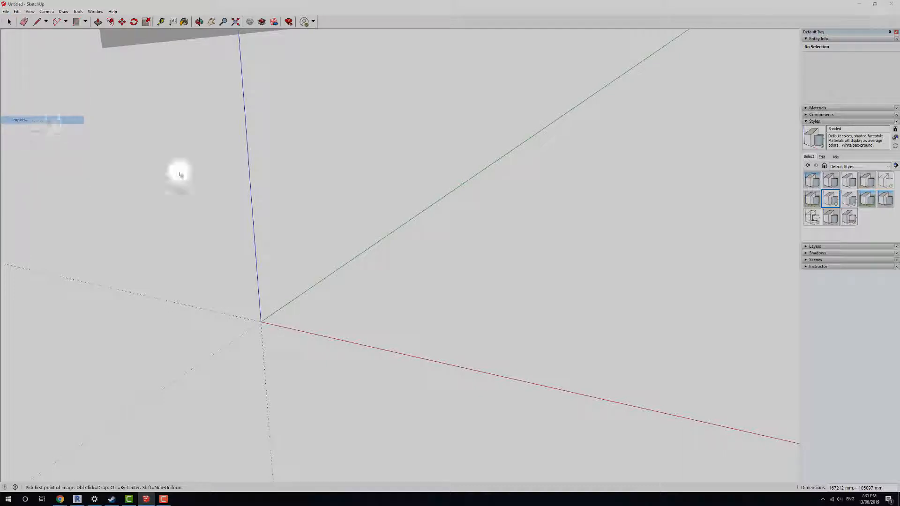
pyautogui.click(357, 246)
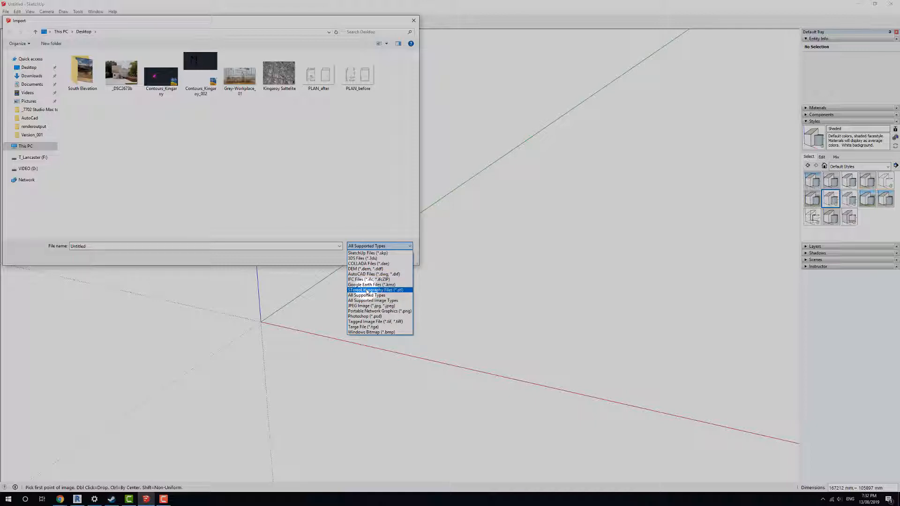
pyautogui.click(416, 20)
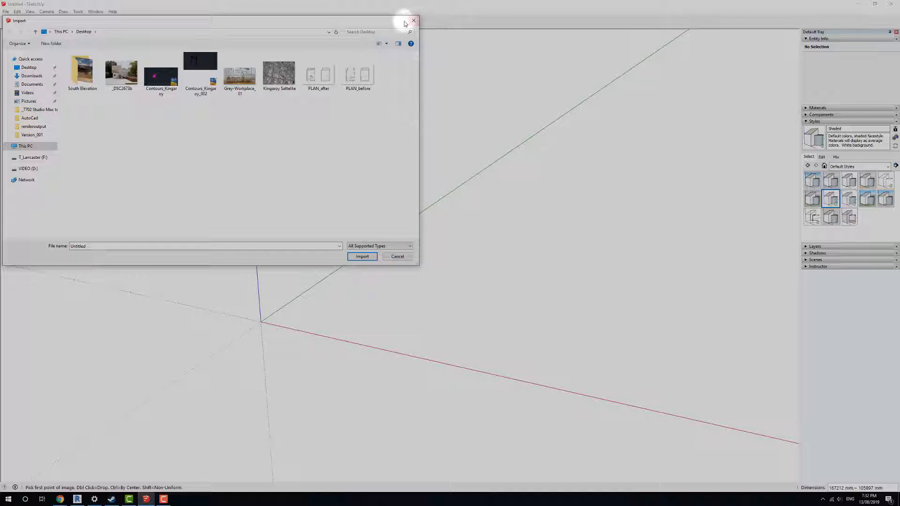
pyautogui.click(380, 245)
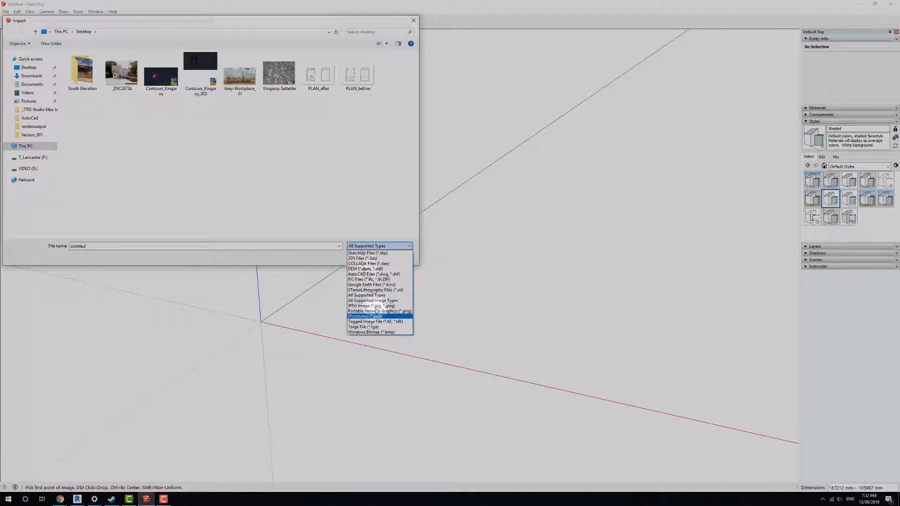
pyautogui.click(413, 19)
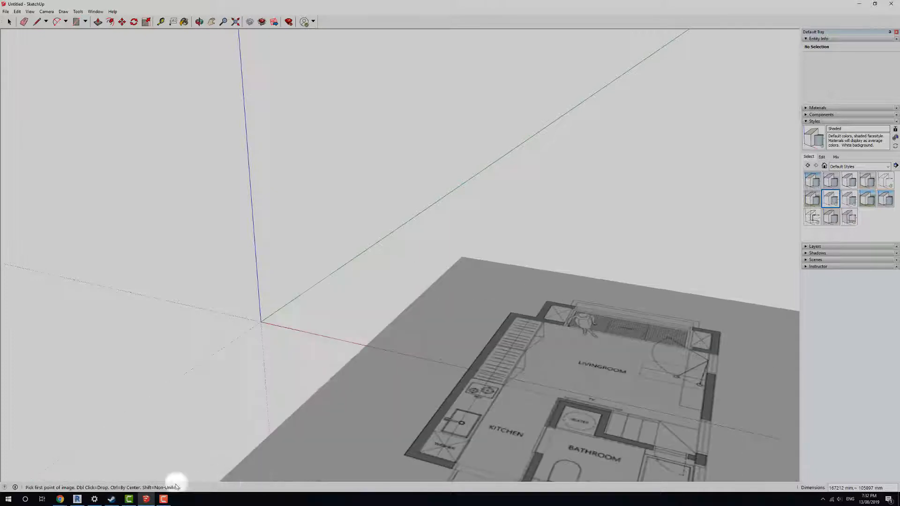
# - Place the plan image flat on the ground with its corner at the origin, sized to about 124,500 mm high
pyautogui.click(261, 322)
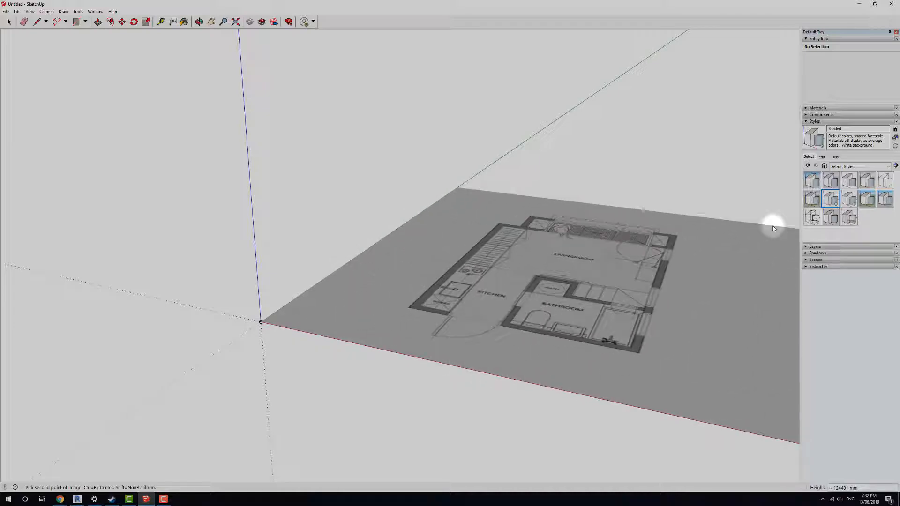
pyautogui.click(773, 228)
pyautogui.moveTo(534, 314); pyautogui.dragTo(750, 384, button='middle')
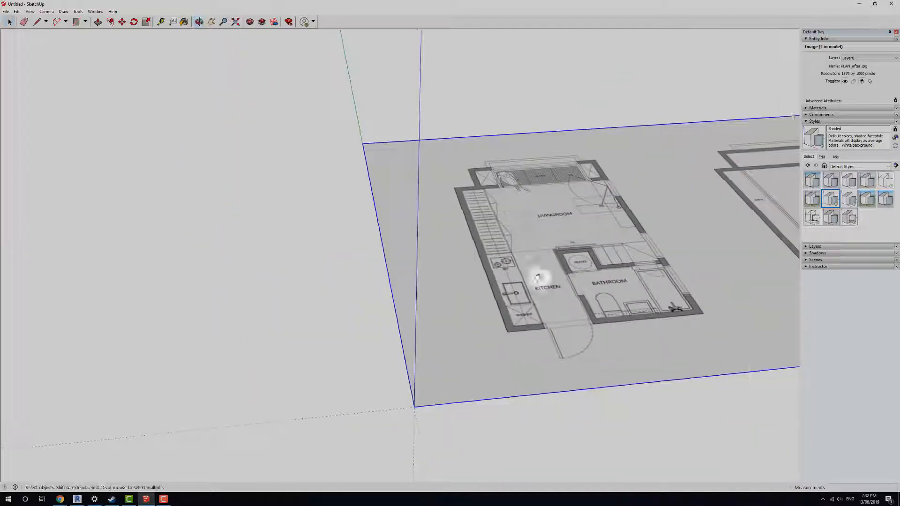
pyautogui.keyDown('shift'); pyautogui.moveTo(538, 276); pyautogui.dragTo(262, 352, button='middle'); pyautogui.keyUp('shift')
pyautogui.moveTo(488, 303); pyautogui.dragTo(455, 337, button='middle')
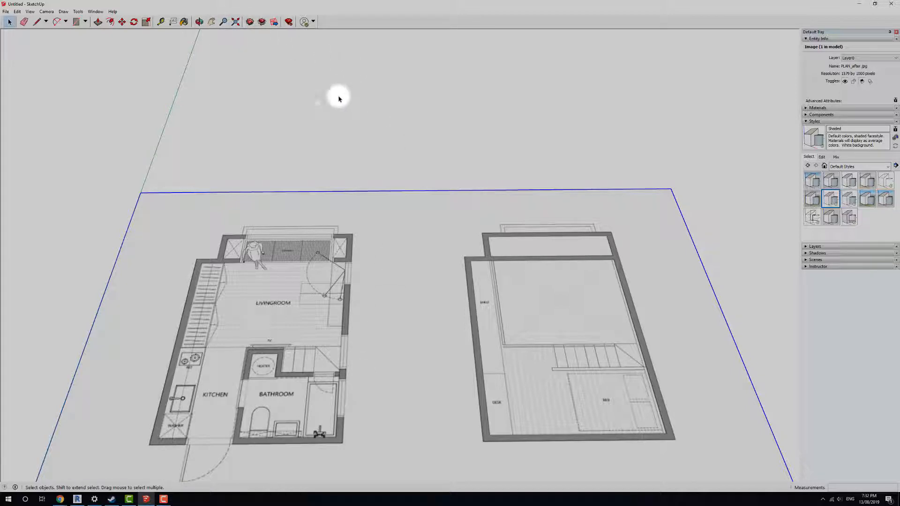
pyautogui.moveTo(407, 355); pyautogui.dragTo(196, 186, button='middle')
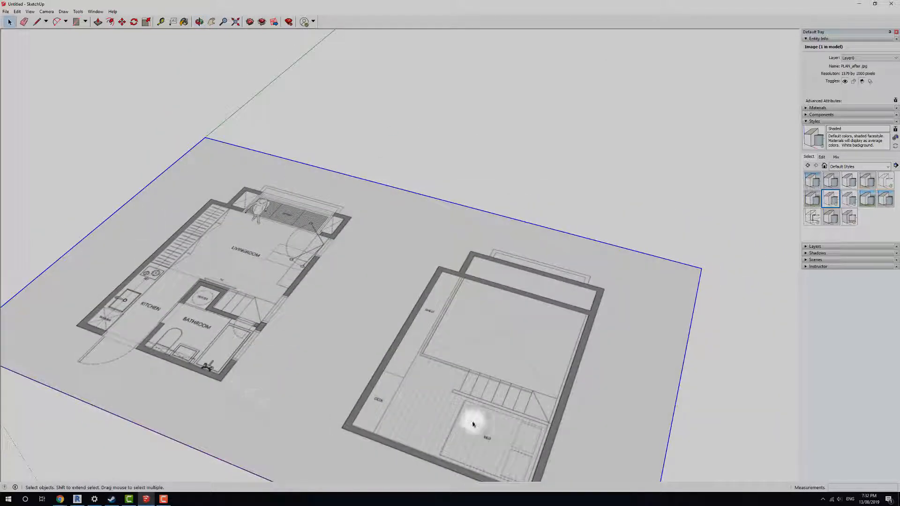
# - Display the Large Tool Set toolbar
pyautogui.rightClick(361, 21)
pyautogui.click(338, 22)
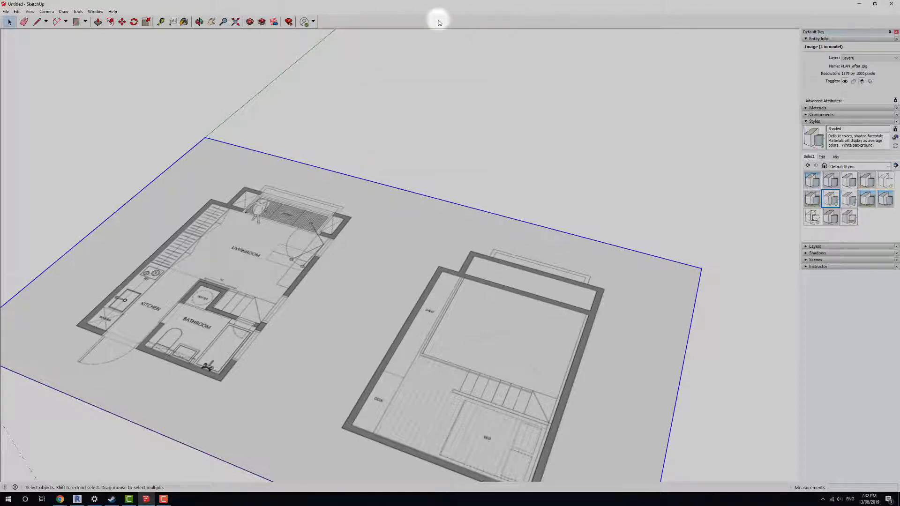
pyautogui.rightClick(353, 22)
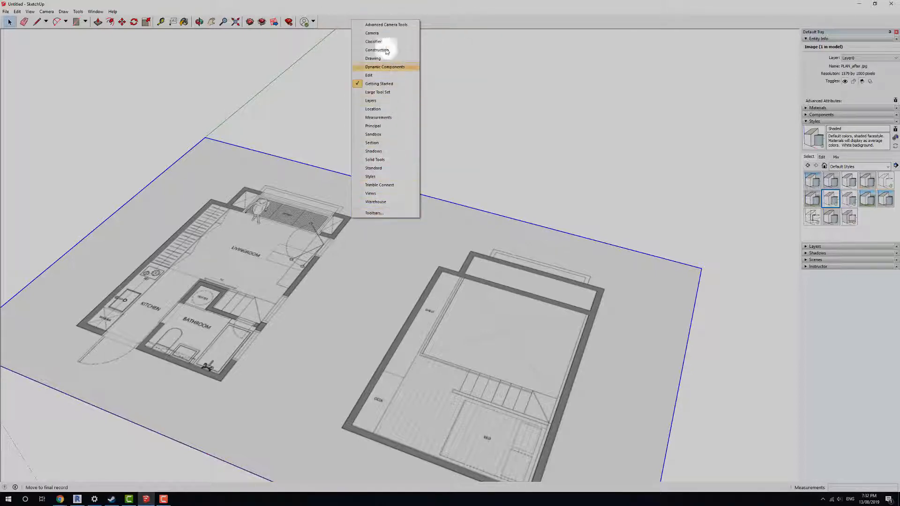
pyautogui.click(380, 92)
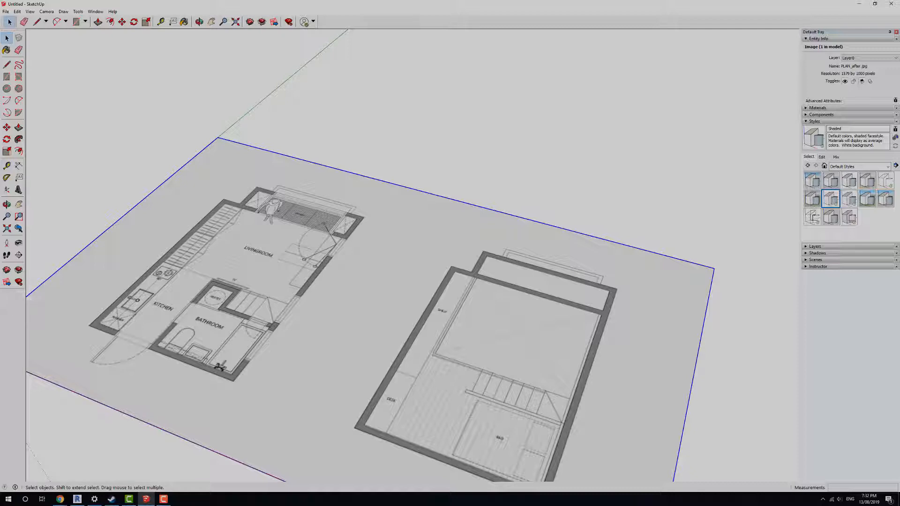
# - Display the Views toolbar and dock it in line with the Getting Started toolbar
pyautogui.rightClick(402, 22)
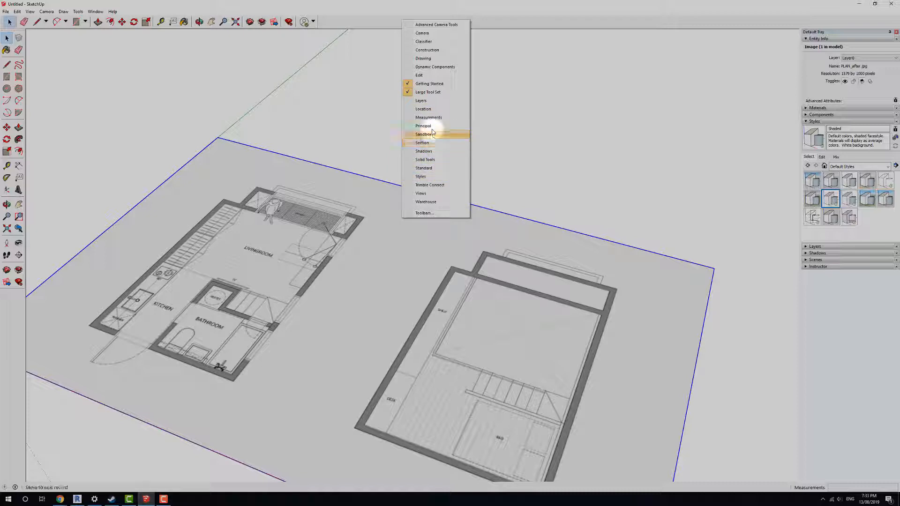
pyautogui.click(433, 195)
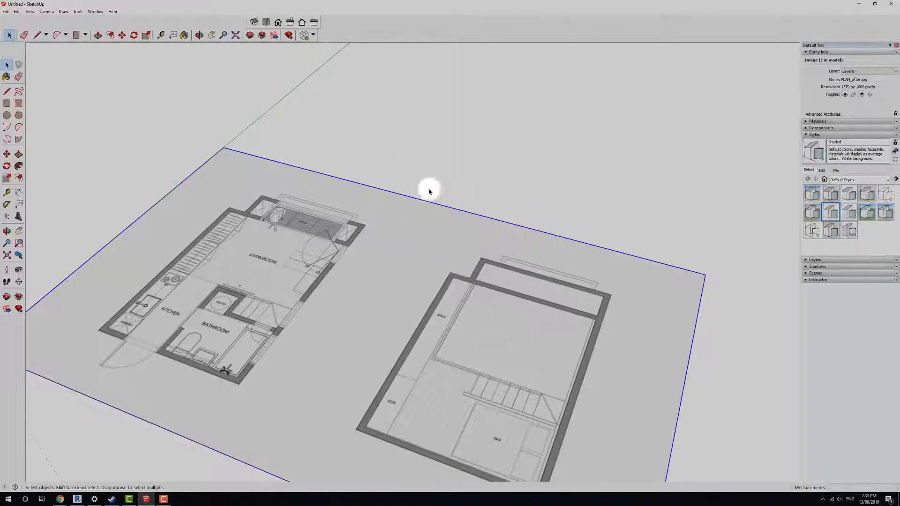
pyautogui.moveTo(246, 22); pyautogui.dragTo(328, 29)
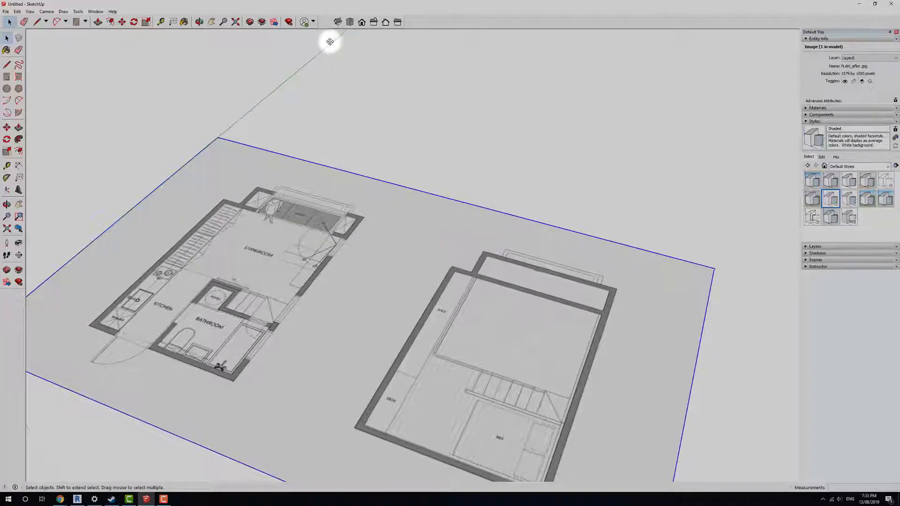
# - Look at the plan image in the Iso, Front, Right, Back and Left standard views, returning to Iso
pyautogui.click(340, 23)
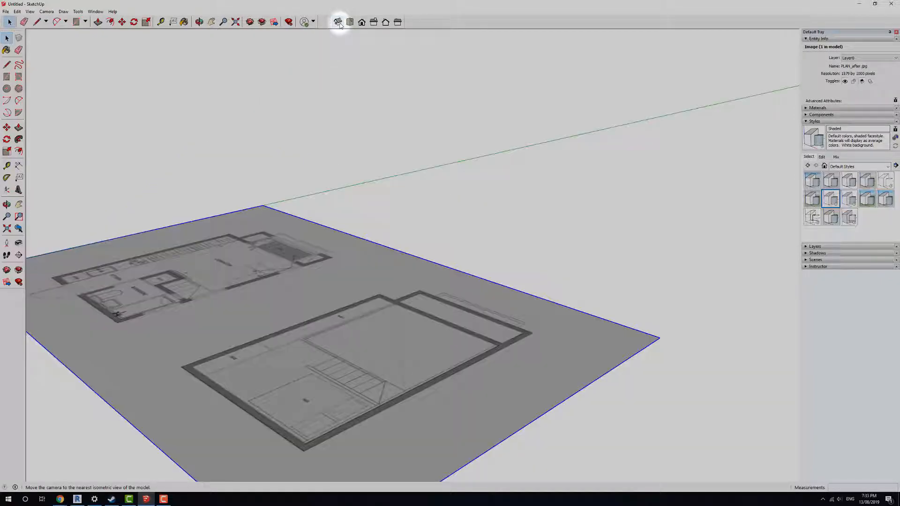
pyautogui.click(362, 22)
pyautogui.click(373, 22)
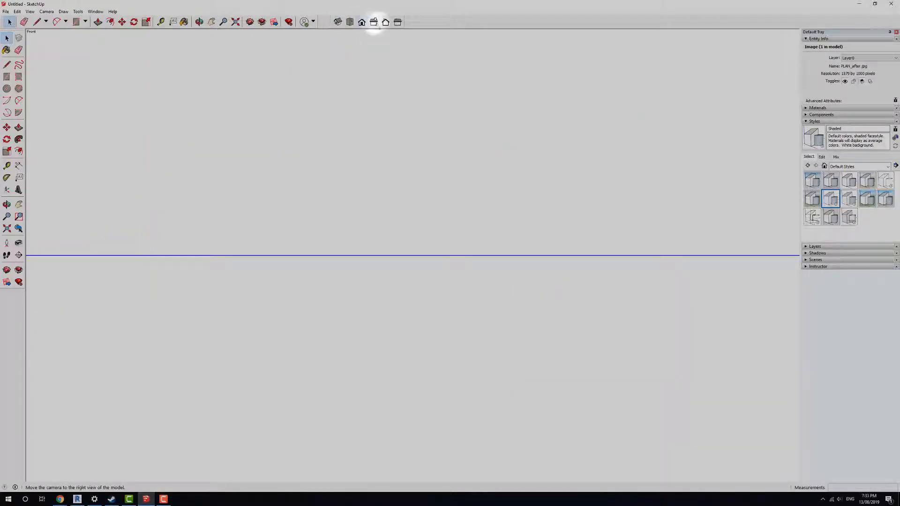
pyautogui.click(386, 22)
pyautogui.click(398, 22)
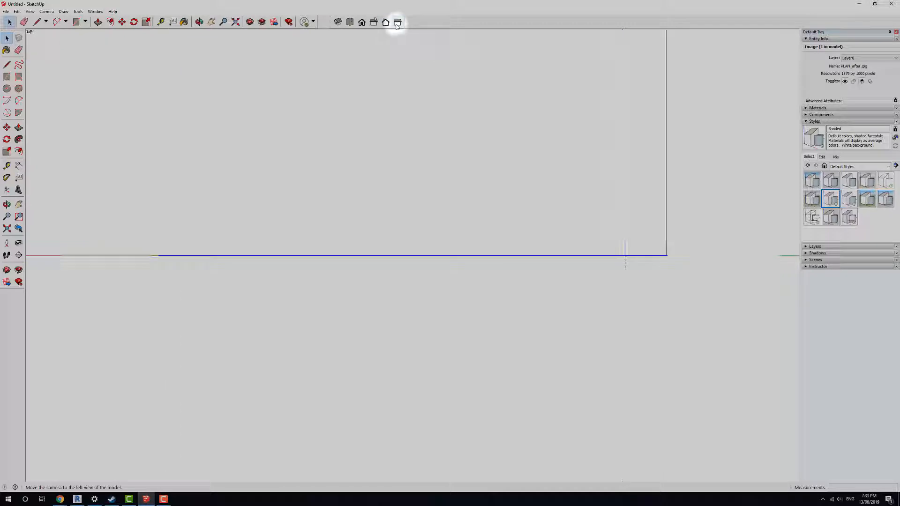
pyautogui.click(337, 22)
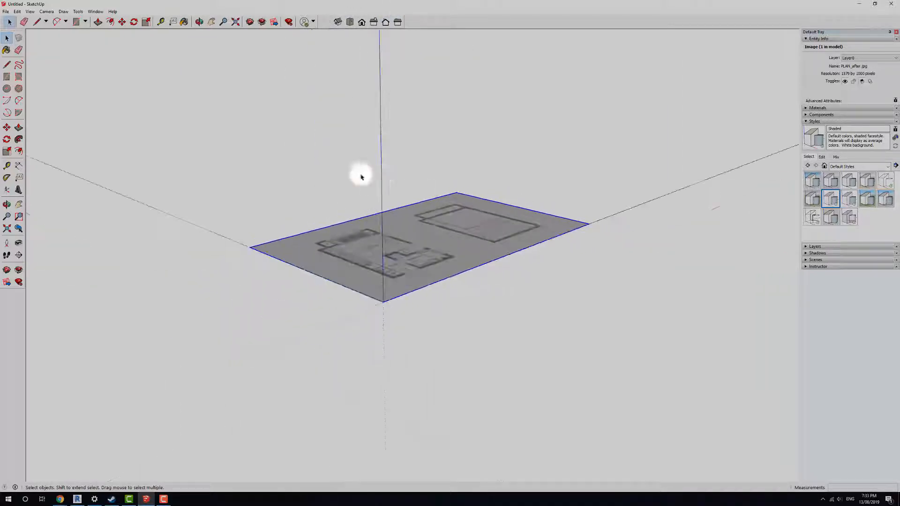
pyautogui.moveTo(361, 177); pyautogui.dragTo(350, 263, button='middle')
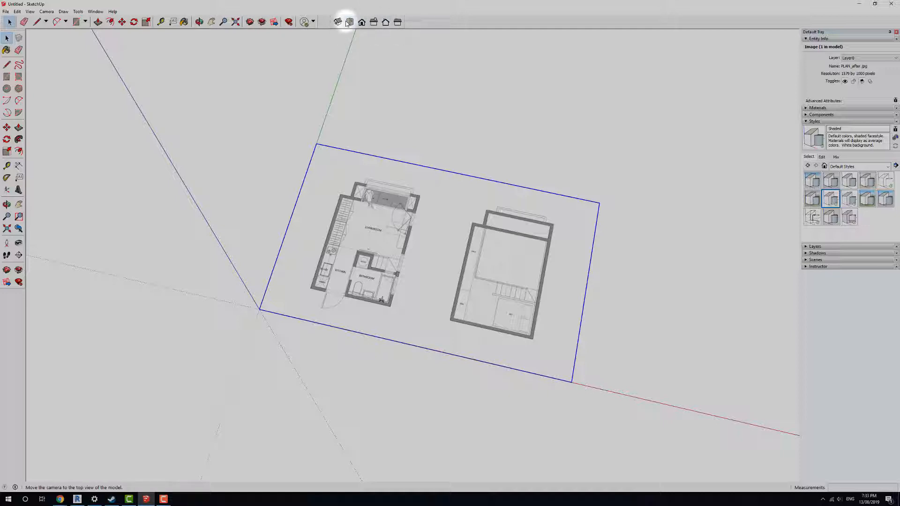
# - Measure the width of the entrance door opening below the kitchen in the plan's top view
pyautogui.click(350, 24)
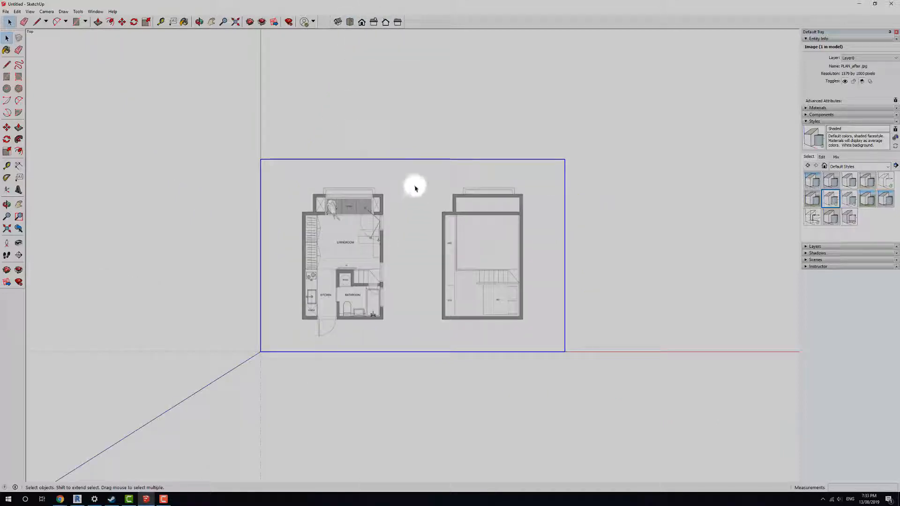
pyautogui.scroll(3, 351, 271)
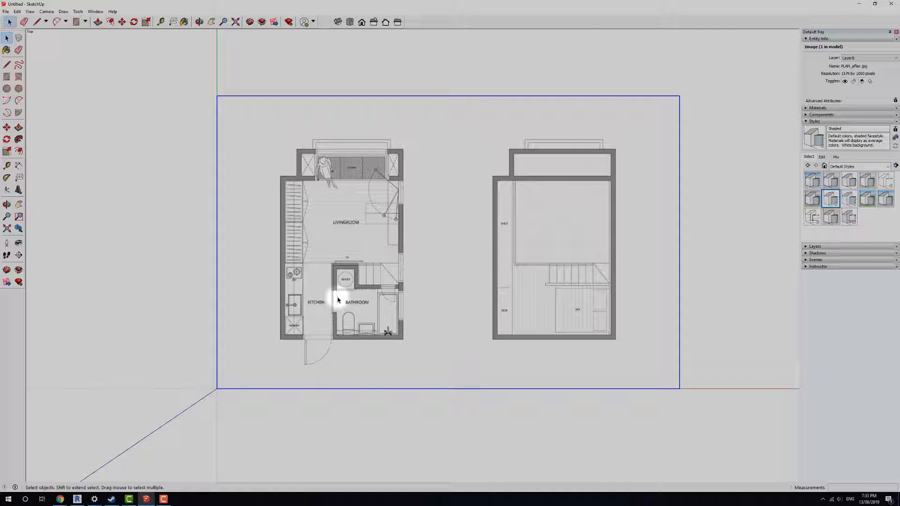
pyautogui.click(161, 22)
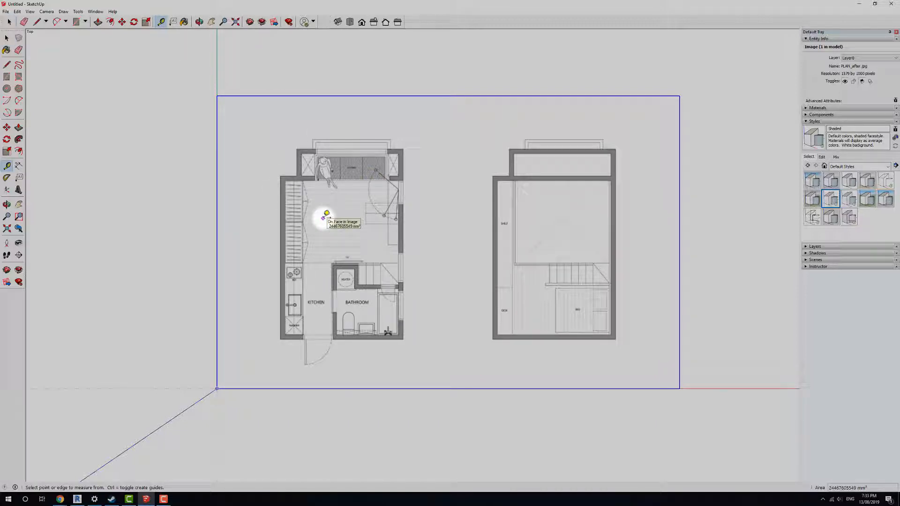
pyautogui.scroll(1, 294, 271)
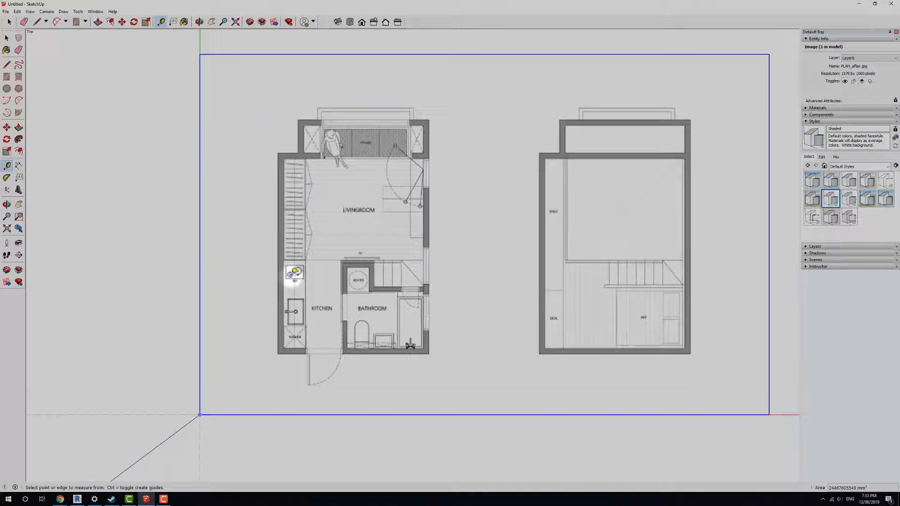
pyautogui.scroll(2, 300, 281)
pyautogui.scroll(1, 323, 366)
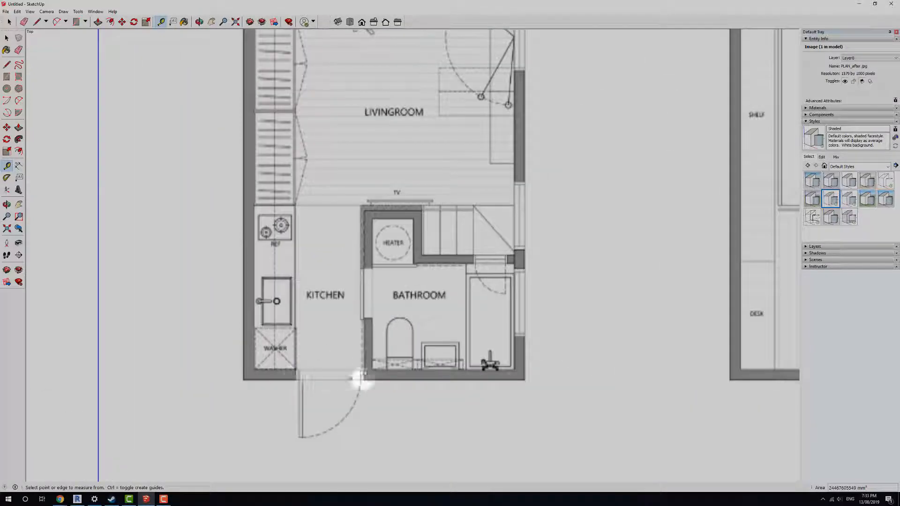
pyautogui.scroll(3, 309, 378)
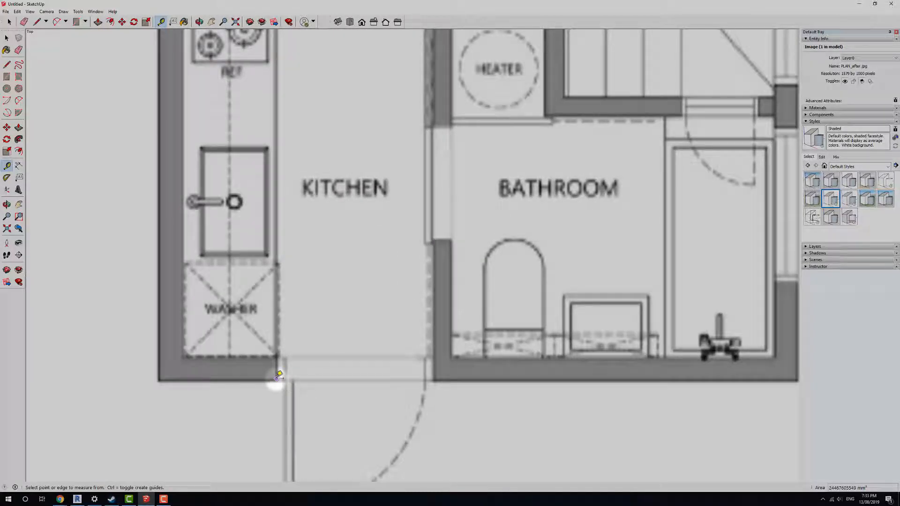
pyautogui.click(276, 379)
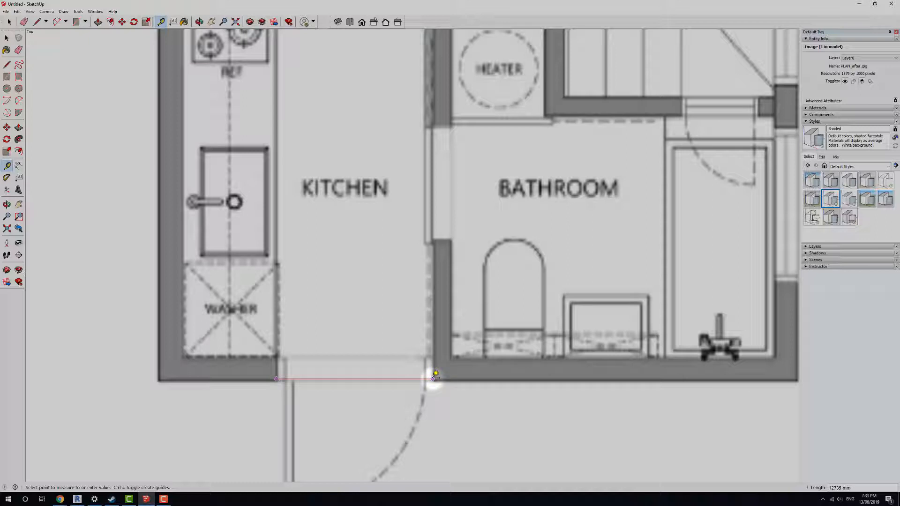
pyautogui.click(7, 38)
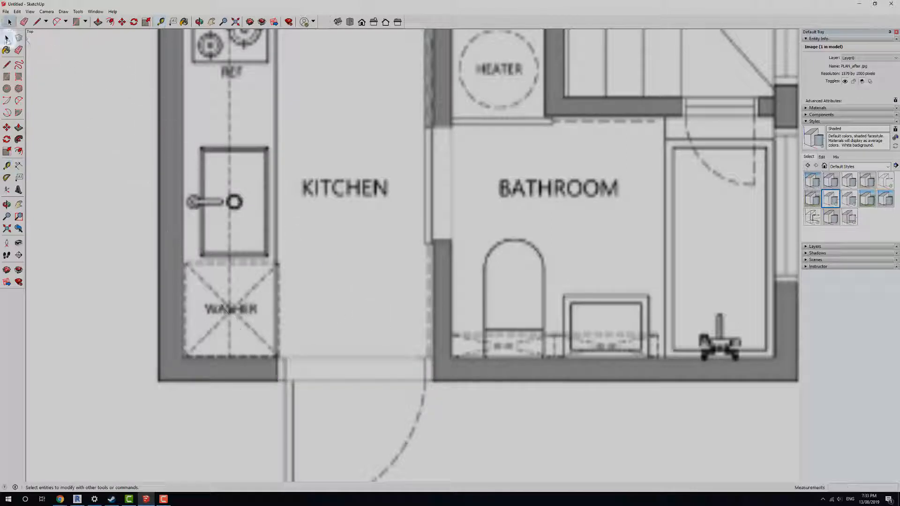
# - Scale the plan image down uniformly by its far corner to a factor of about 0.81
pyautogui.scroll(-8, 461, 238)
pyautogui.moveTo(461, 238); pyautogui.dragTo(420, 315, button='middle')
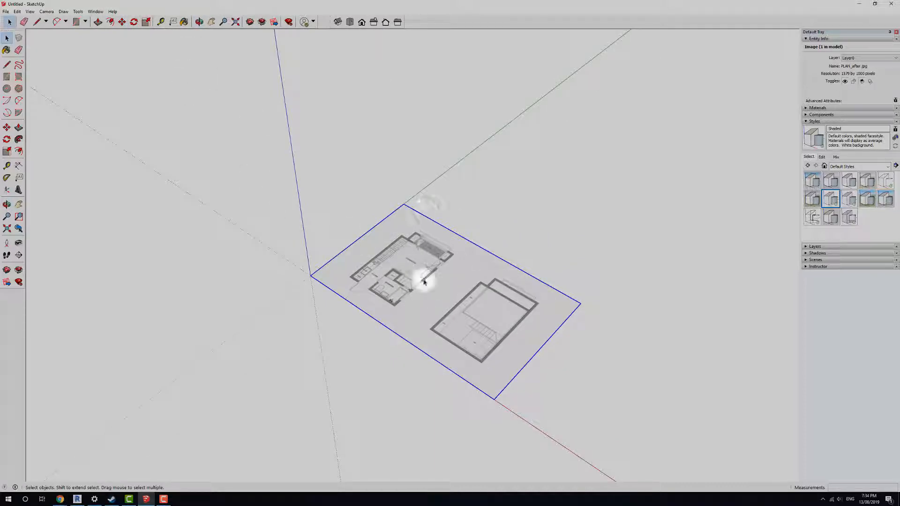
pyautogui.click(146, 22)
pyautogui.scroll(4, 581, 305)
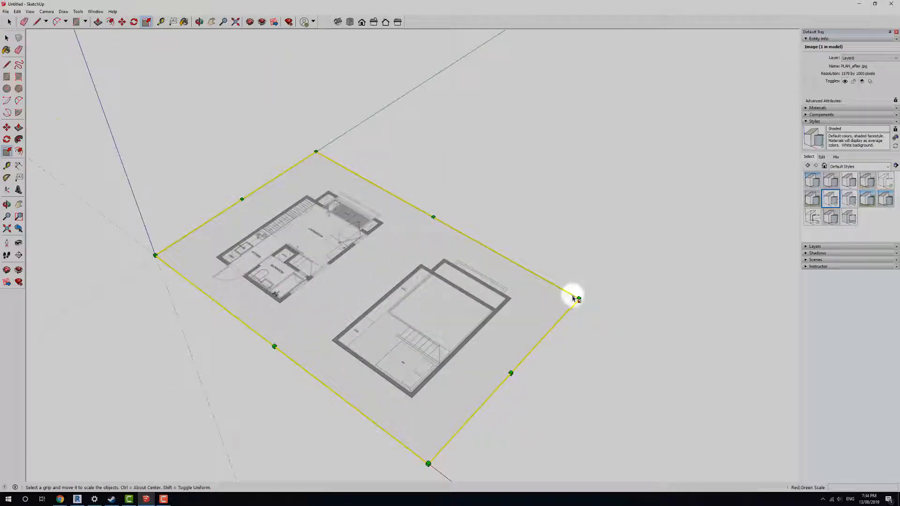
pyautogui.scroll(3, 582, 302)
pyautogui.scroll(-2, 583, 302)
pyautogui.moveTo(583, 303)
pyautogui.mouseDown()
pyautogui.moveTo(209, 265)
pyautogui.moveTo(539, 287)
pyautogui.moveTo(428, 298)
pyautogui.moveTo(277, 292)
pyautogui.moveTo(442, 309)
pyautogui.moveTo(390, 310)
pyautogui.moveTo(758, 323)
pyautogui.moveTo(582, 315)
pyautogui.mouseUp()
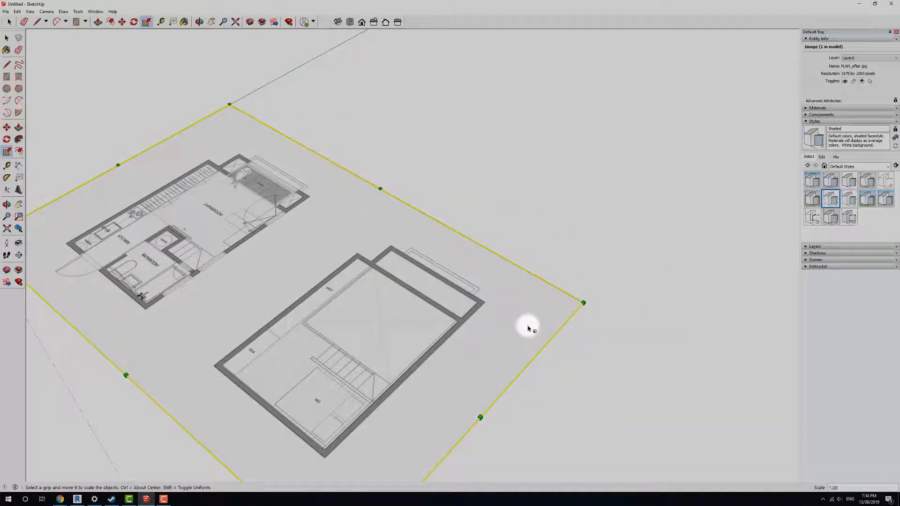
pyautogui.moveTo(584, 304); pyautogui.dragTo(448, 307)
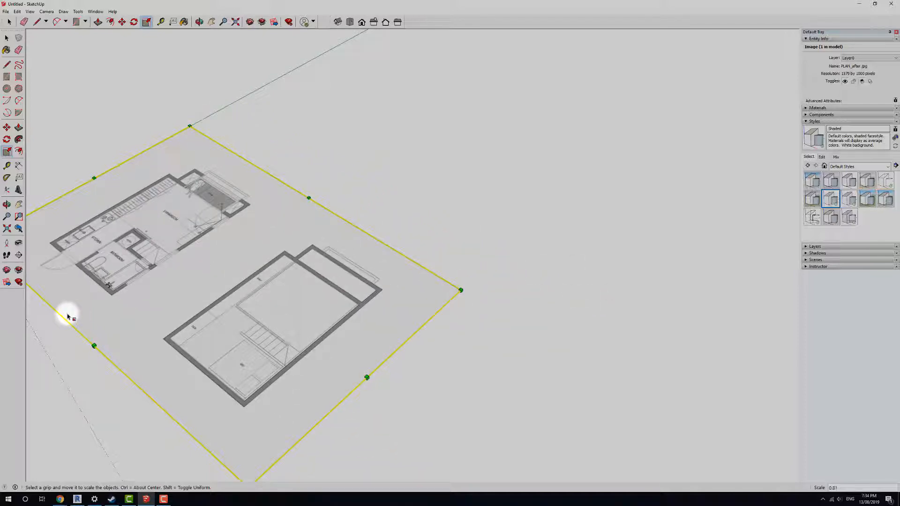
# - Measure the entrance door opening again on the scaled-down plan image
pyautogui.click(161, 22)
pyautogui.scroll(3, 50, 231)
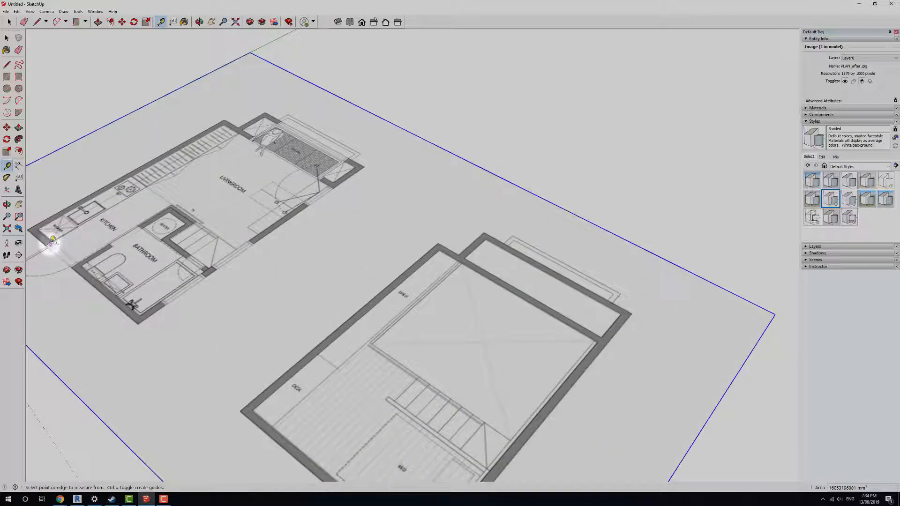
pyautogui.click(50, 239)
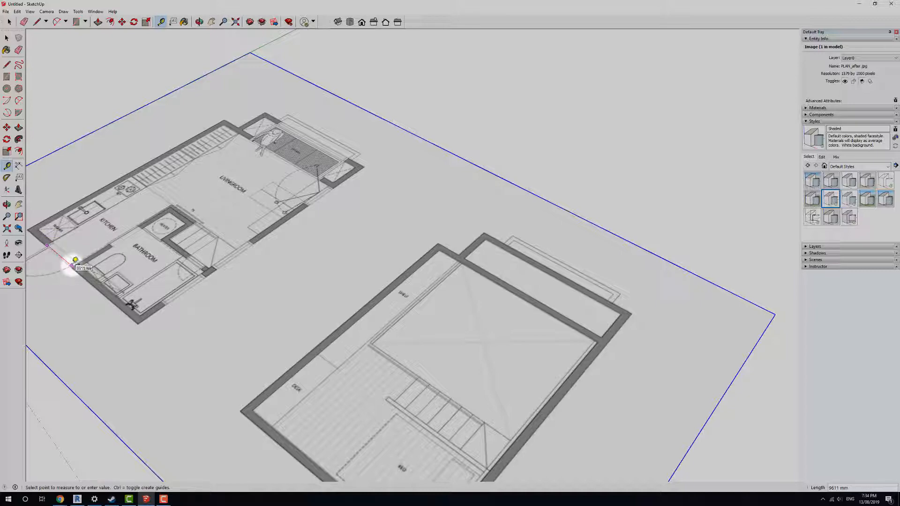
pyautogui.click(71, 266)
# - Measure across the entrance door opening in the top view and resize the whole model so this distance becomes 1000 mm
pyautogui.moveTo(281, 276); pyautogui.dragTo(343, 245, button='middle')
pyautogui.scroll(-2, 342, 246)
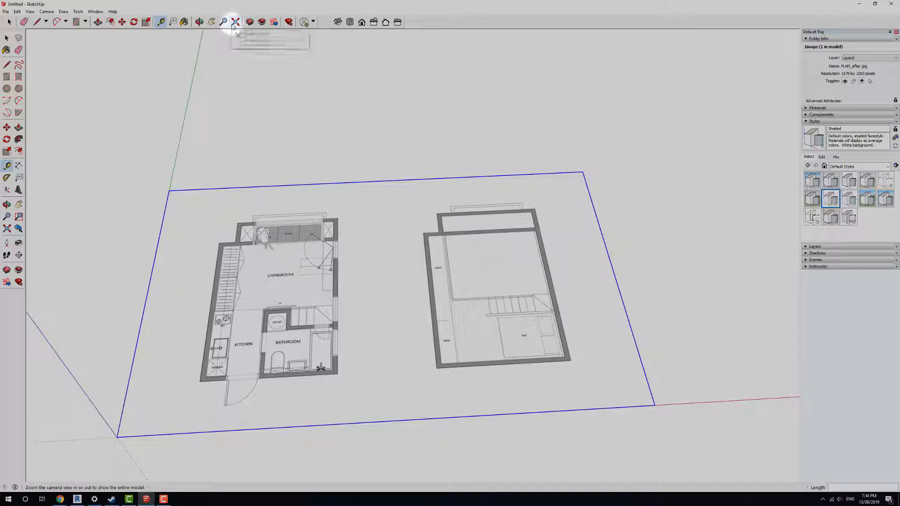
pyautogui.click(350, 22)
pyautogui.scroll(3, 291, 351)
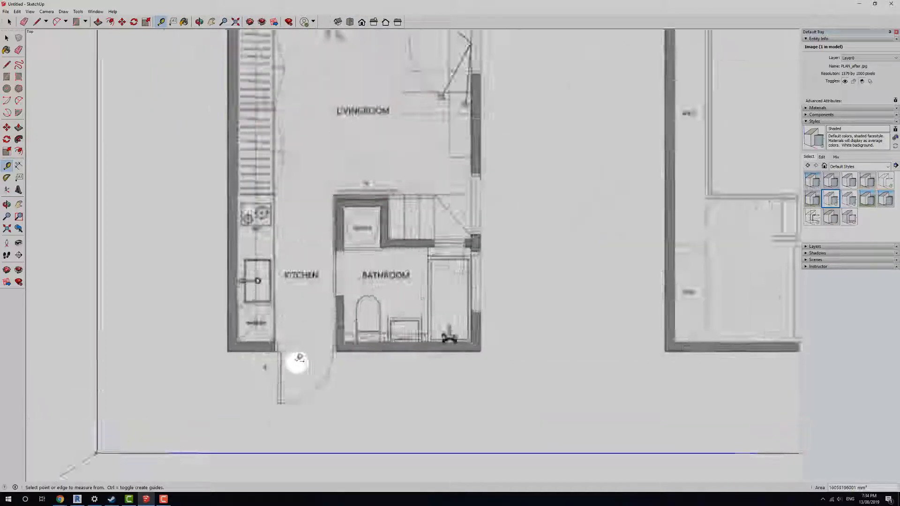
pyautogui.scroll(3, 286, 349)
pyautogui.scroll(2, 225, 344)
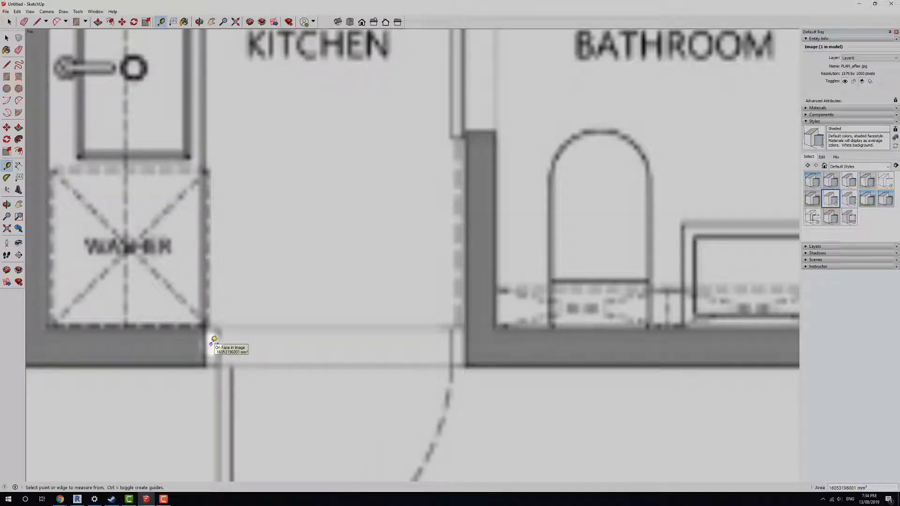
pyautogui.click(206, 349)
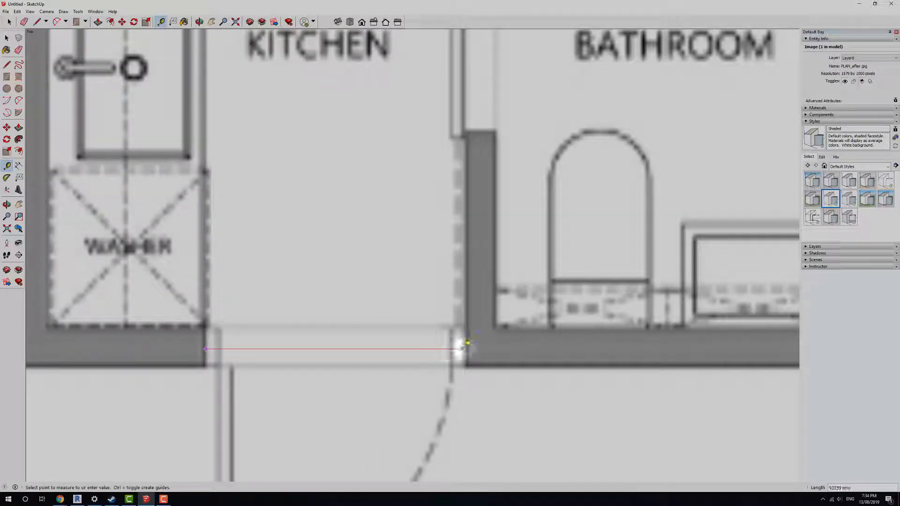
pyautogui.click(470, 342)
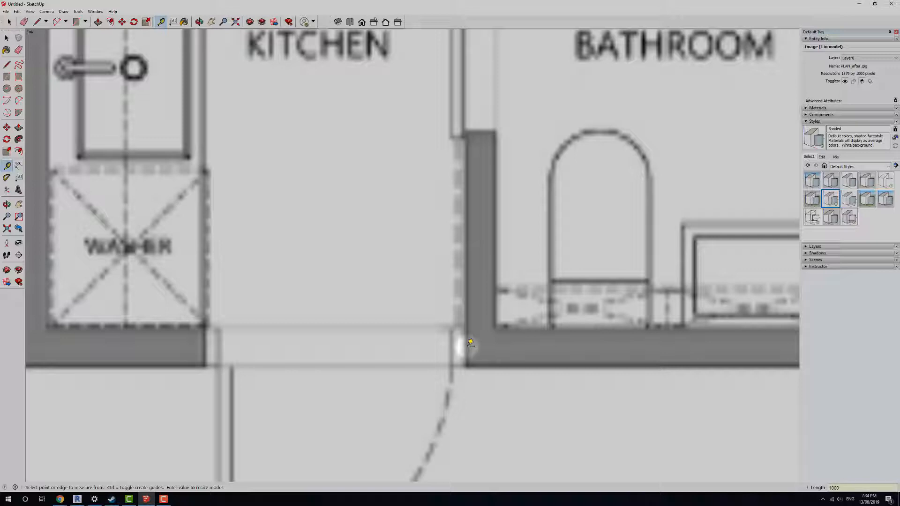
pyautogui.press('Return')
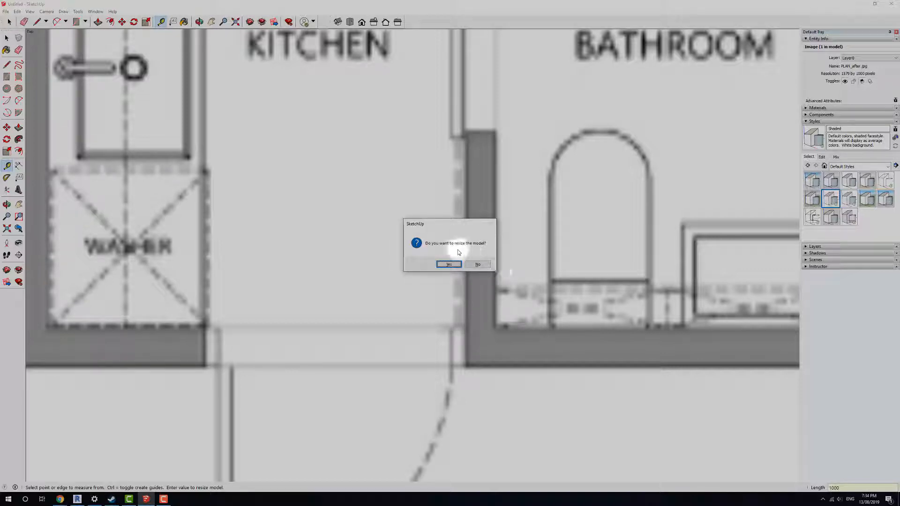
pyautogui.click(448, 265)
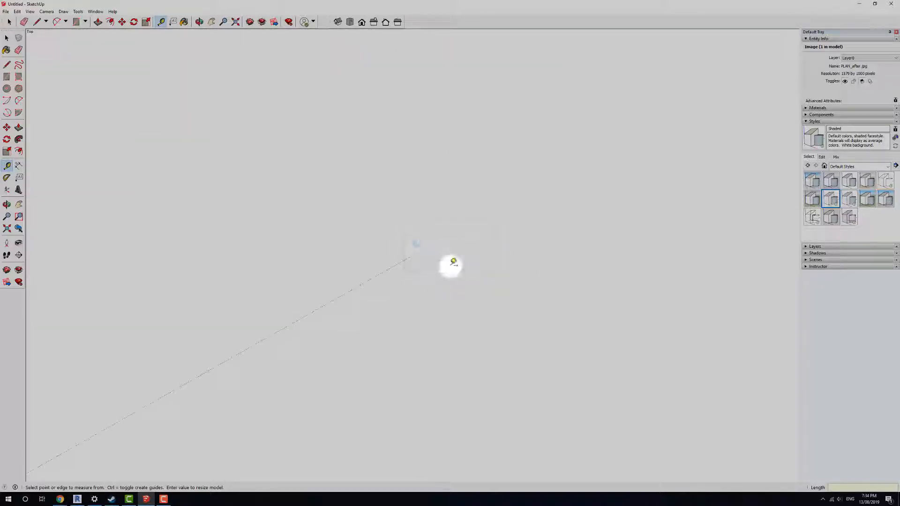
# - Check the resized model by measuring the entrance door opening between its two wall ends
pyautogui.scroll(-5, 450, 263)
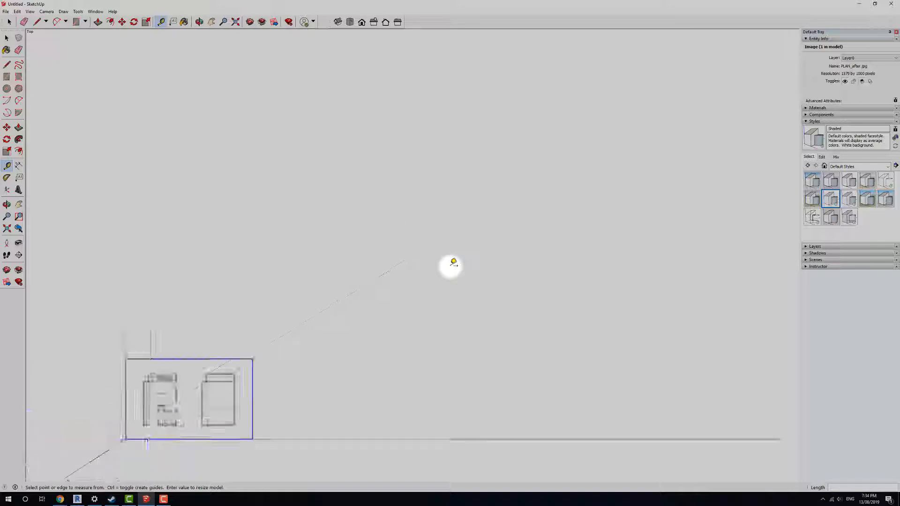
pyautogui.click(235, 21)
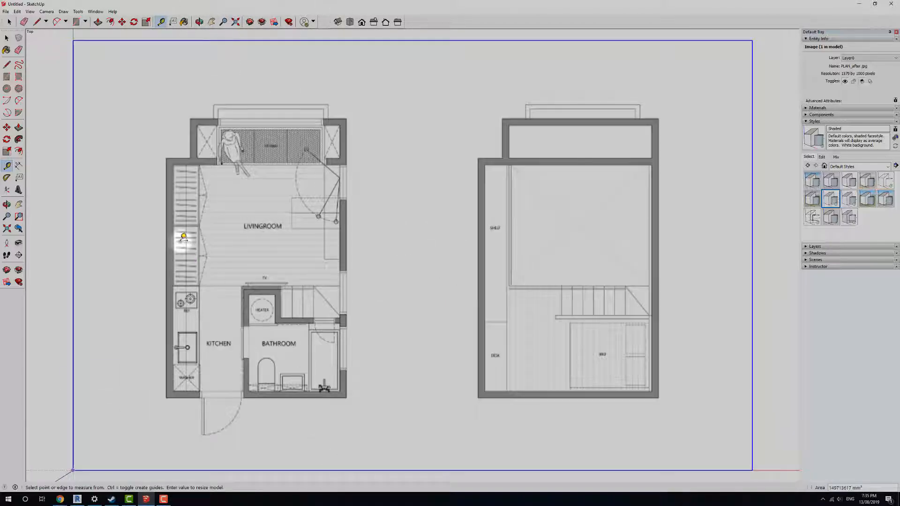
pyautogui.scroll(8, 178, 401)
pyautogui.scroll(3, 207, 402)
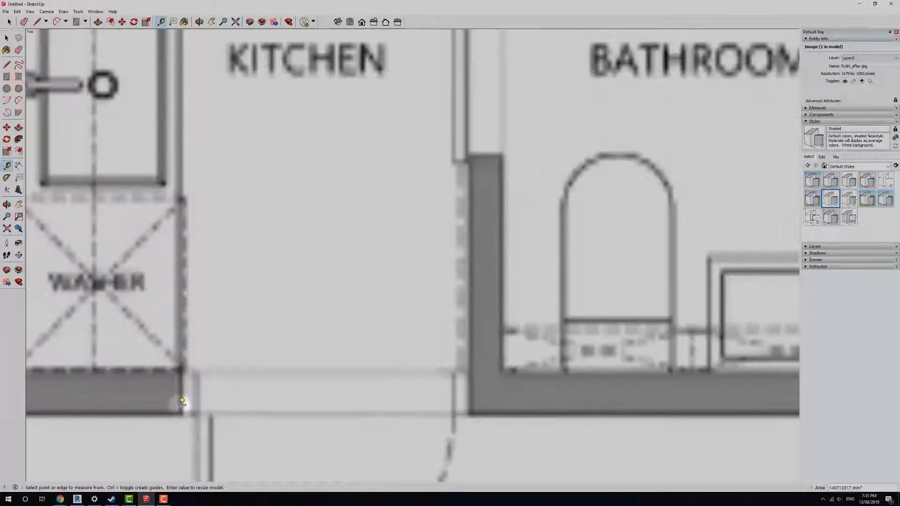
pyautogui.click(181, 406)
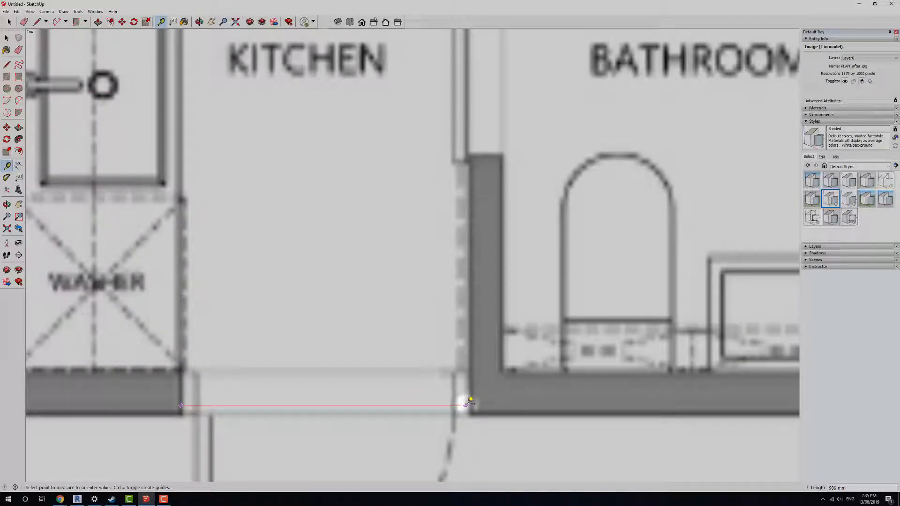
pyautogui.scroll(-4, 468, 402)
pyautogui.click(471, 402)
# - Measure the depth of the kitchen counter from its front edge to the wall, and view the whole plan
pyautogui.scroll(-1, 471, 402)
pyautogui.scroll(5, 394, 226)
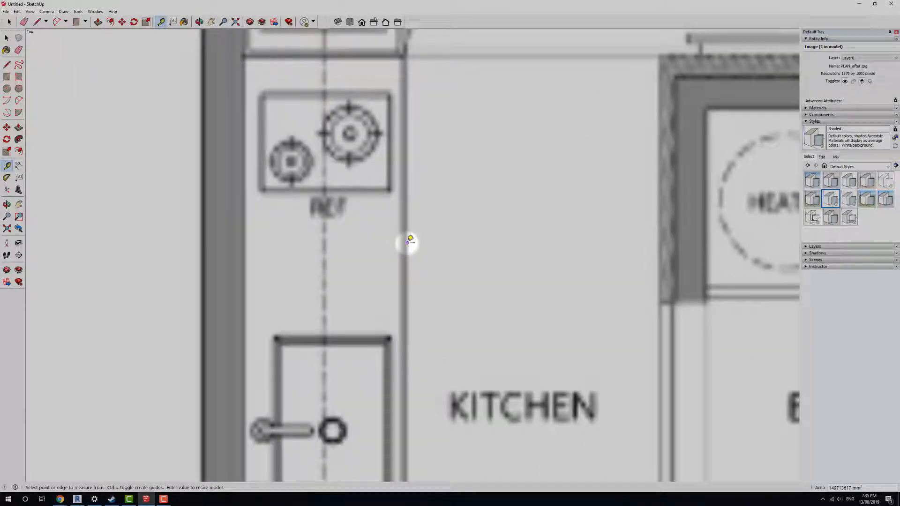
pyautogui.click(403, 246)
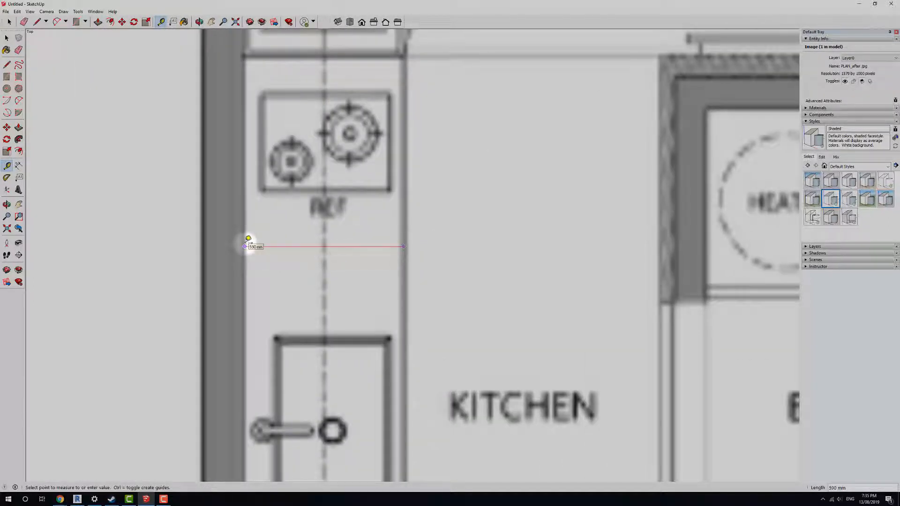
pyautogui.scroll(-6, 248, 239)
pyautogui.moveTo(253, 241); pyautogui.dragTo(322, 298, button='middle')
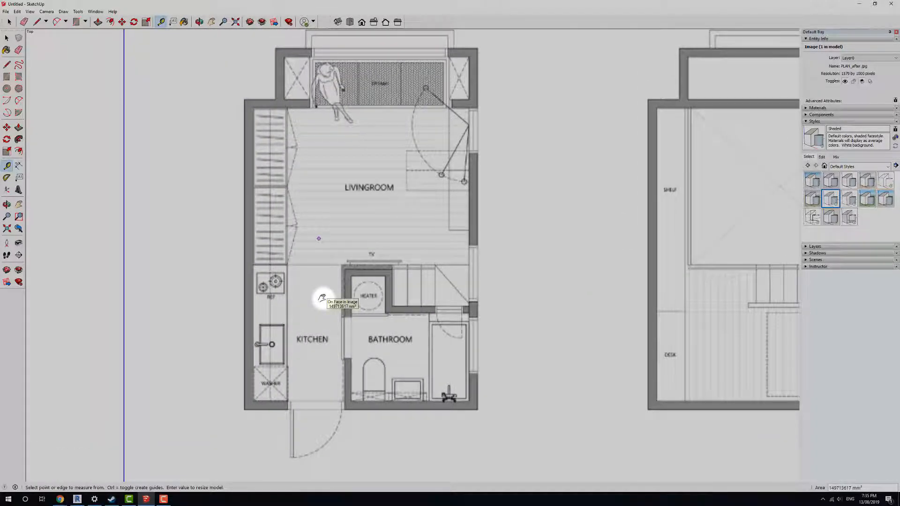
pyautogui.moveTo(433, 391); pyautogui.dragTo(288, 240, button='middle')
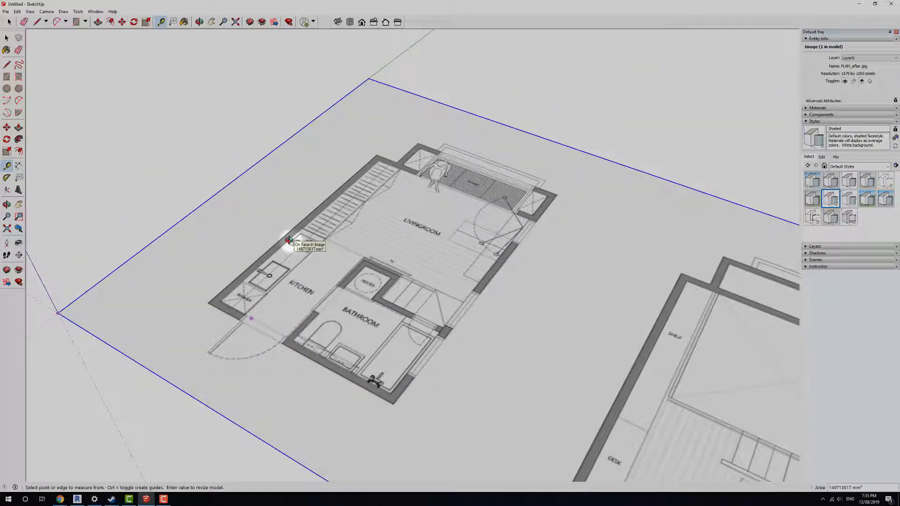
# - Trace the outer wall with lines from the corner beside the washer along the kitchen side, then 600 mm across to the recessed bay
pyautogui.click(350, 21)
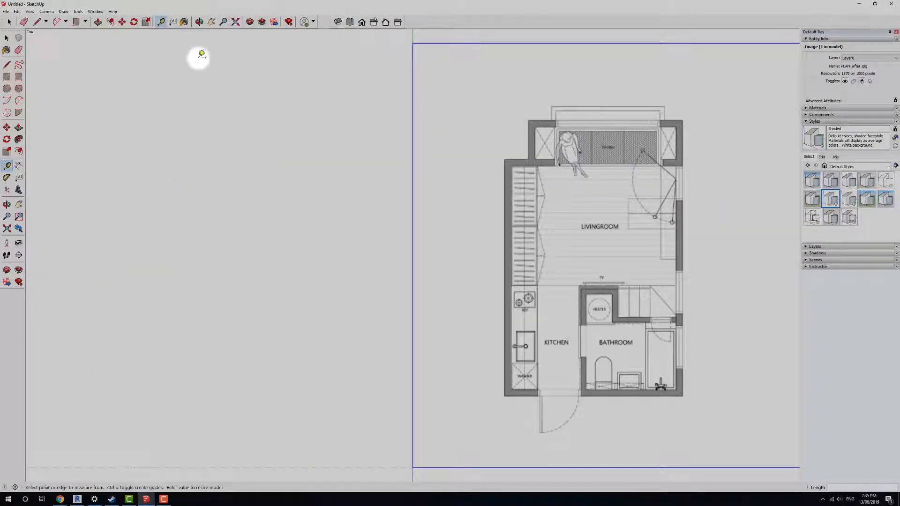
pyautogui.click(36, 21)
pyautogui.keyDown('shift'); pyautogui.moveTo(664, 351); pyautogui.dragTo(512, 385, button='middle'); pyautogui.keyUp('shift')
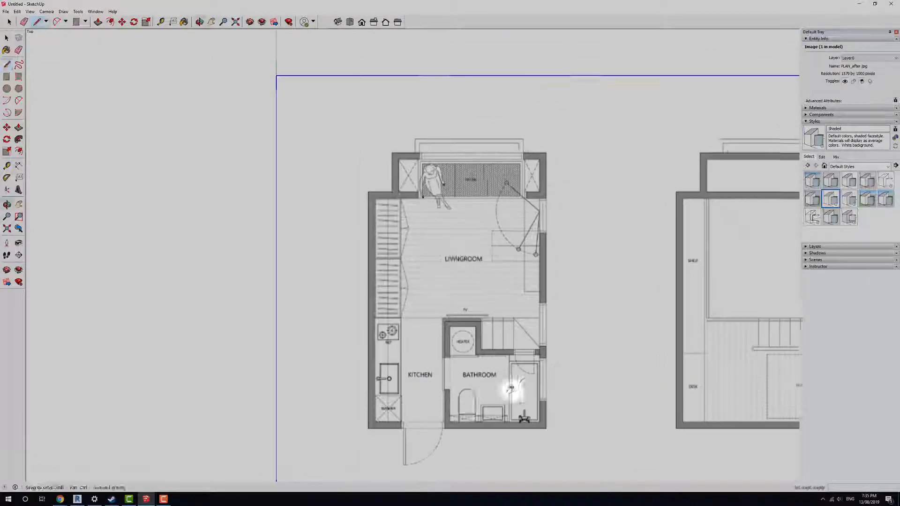
pyautogui.scroll(4, 381, 425)
pyautogui.click(383, 425)
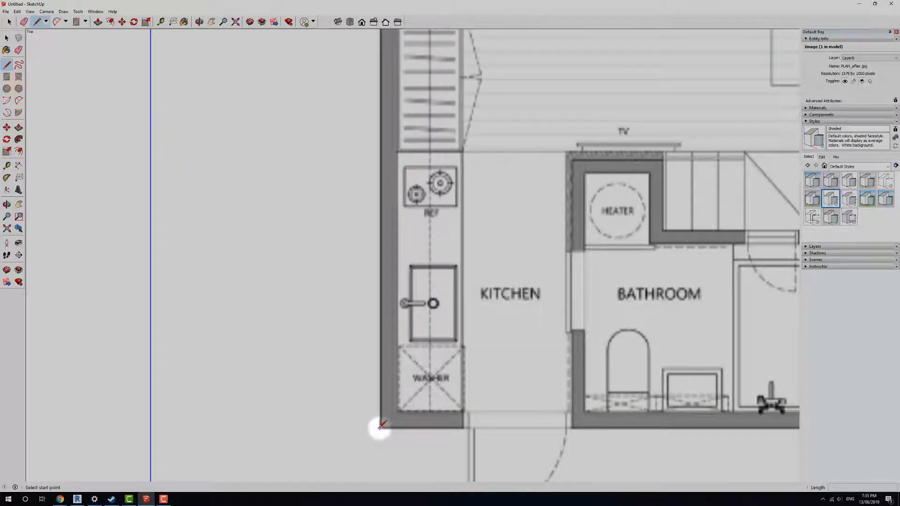
pyautogui.scroll(-3, 364, 275)
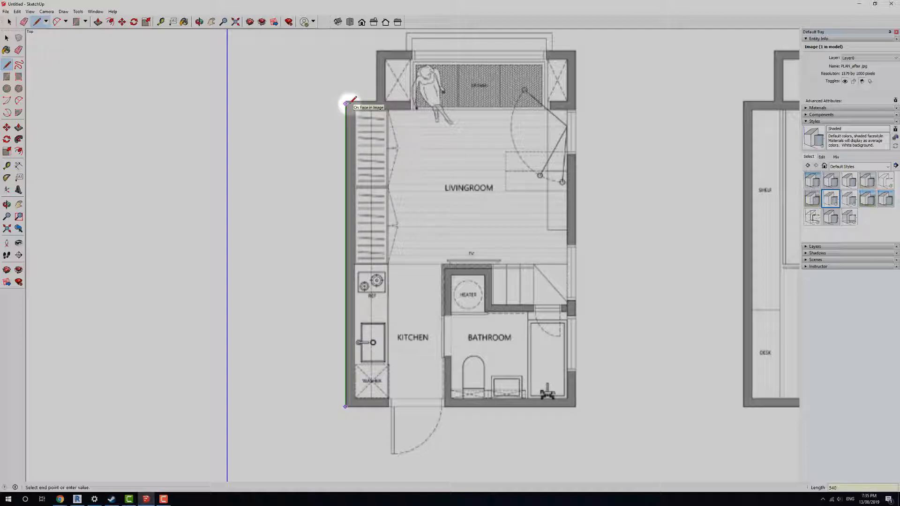
pyautogui.click(346, 103)
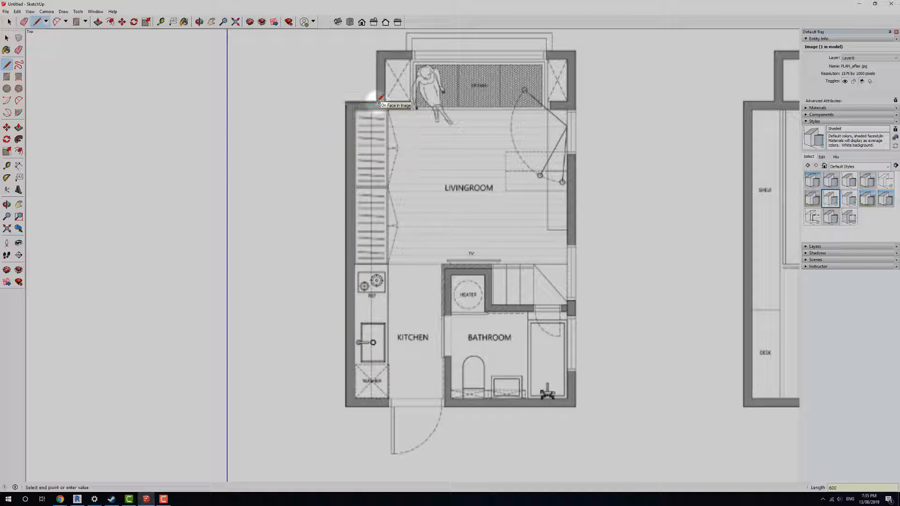
pyautogui.press('Return')
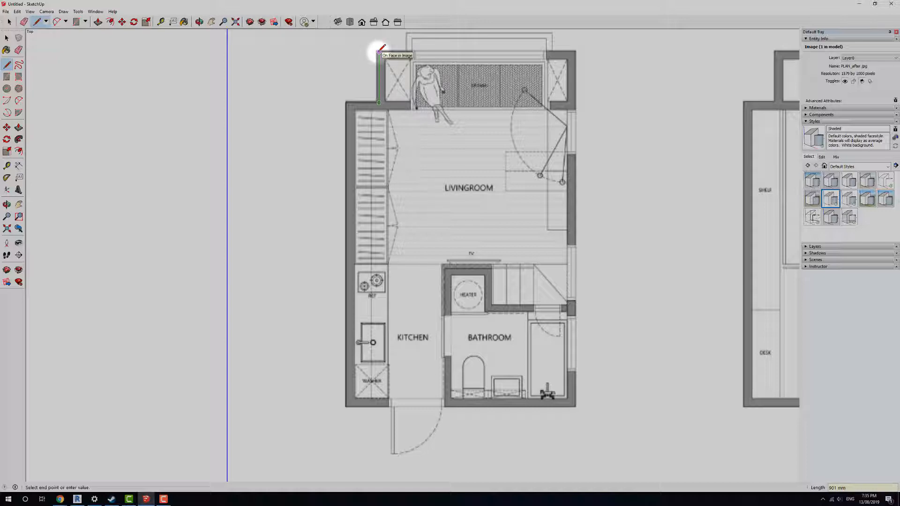
# - Trace the remaining outer wall about 900 mm up the bay, 3500 mm across and 6300 mm down, closing at the washer corner
pyautogui.press('Return')
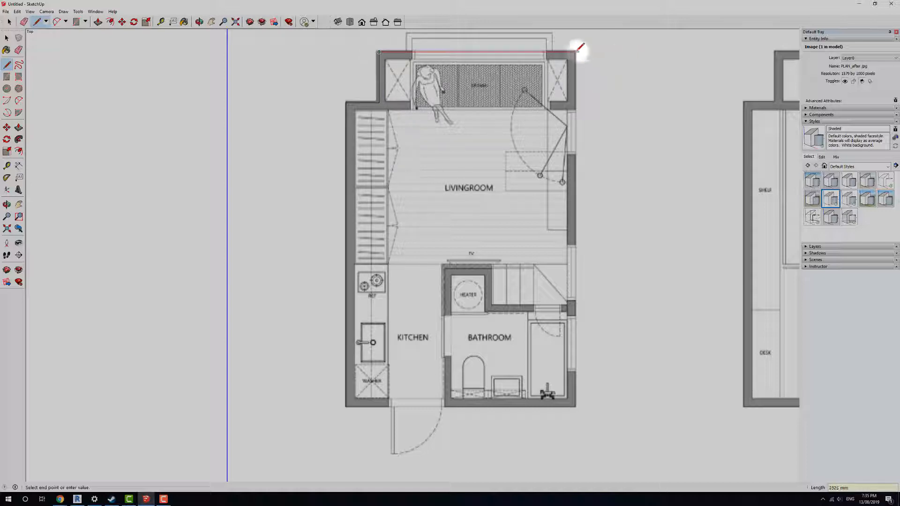
pyautogui.write('3600')
pyautogui.press('Return')
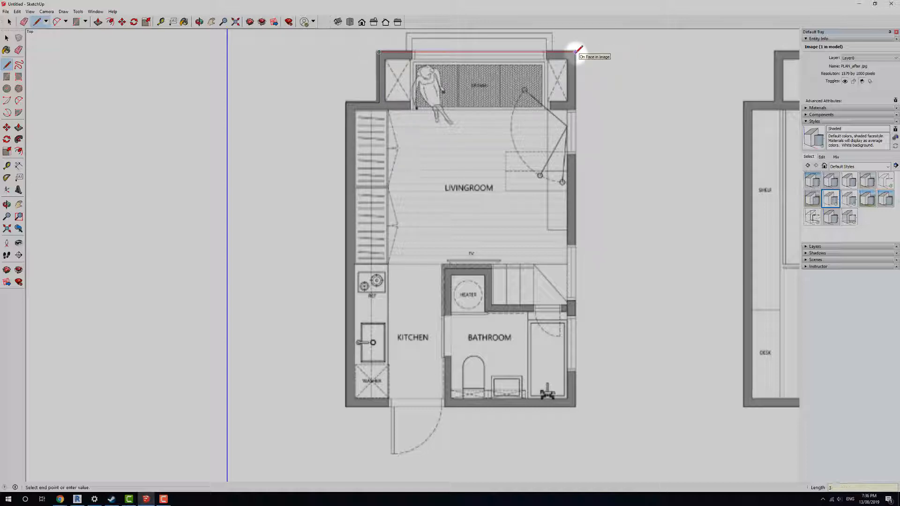
pyautogui.press('Return')
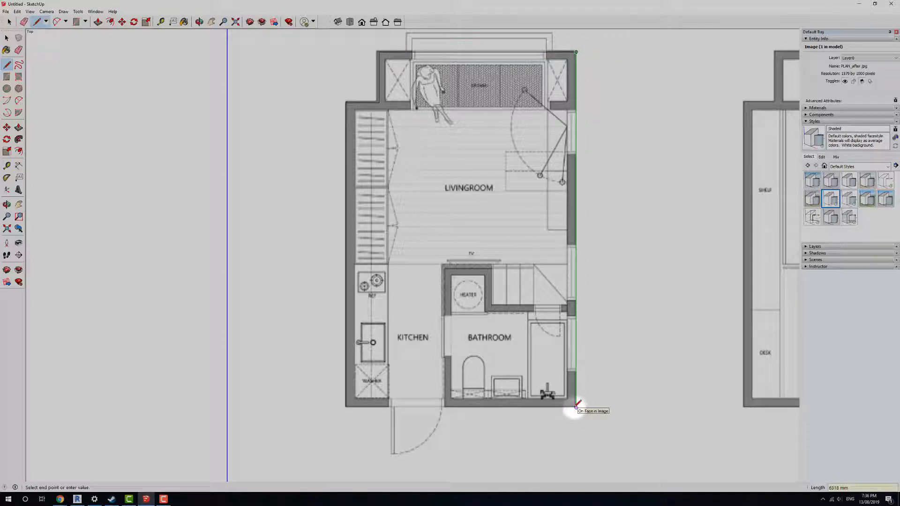
pyautogui.press('Return')
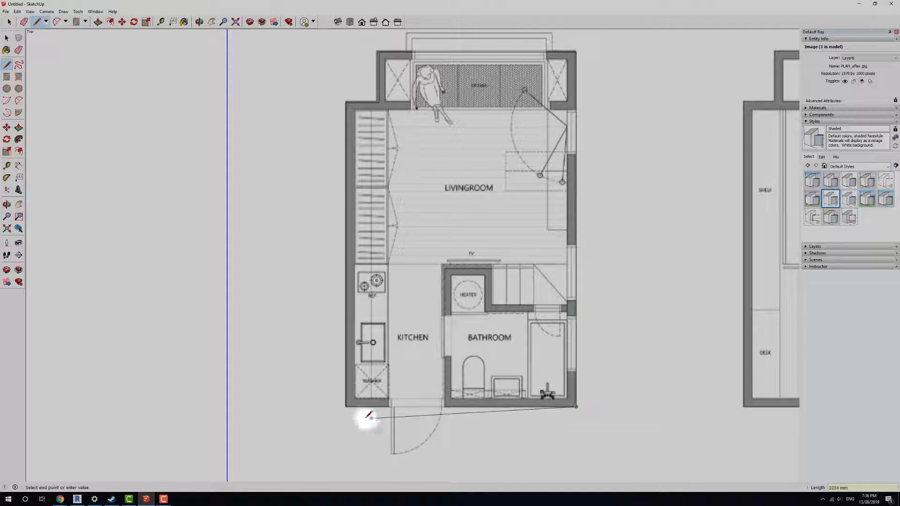
pyautogui.click(346, 406)
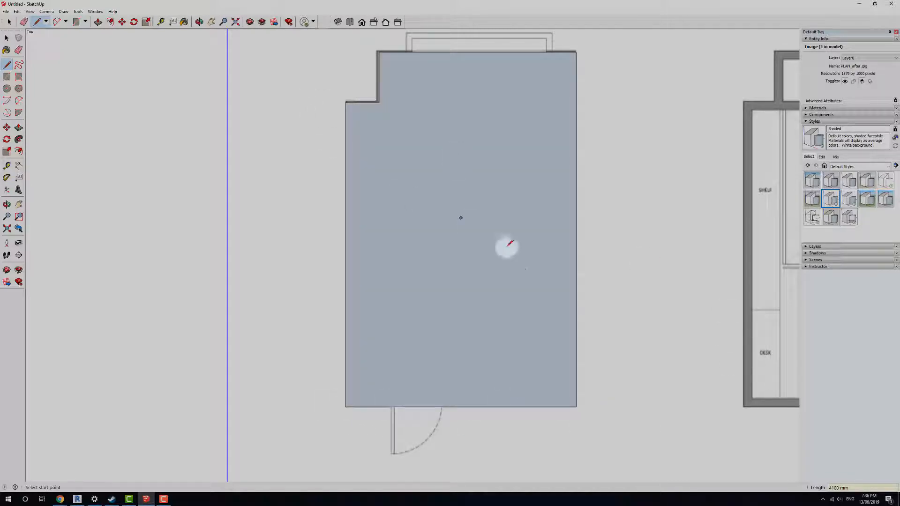
pyautogui.moveTo(433, 391); pyautogui.dragTo(553, 192, button='middle')
pyautogui.moveTo(483, 213); pyautogui.dragTo(291, 221, button='middle')
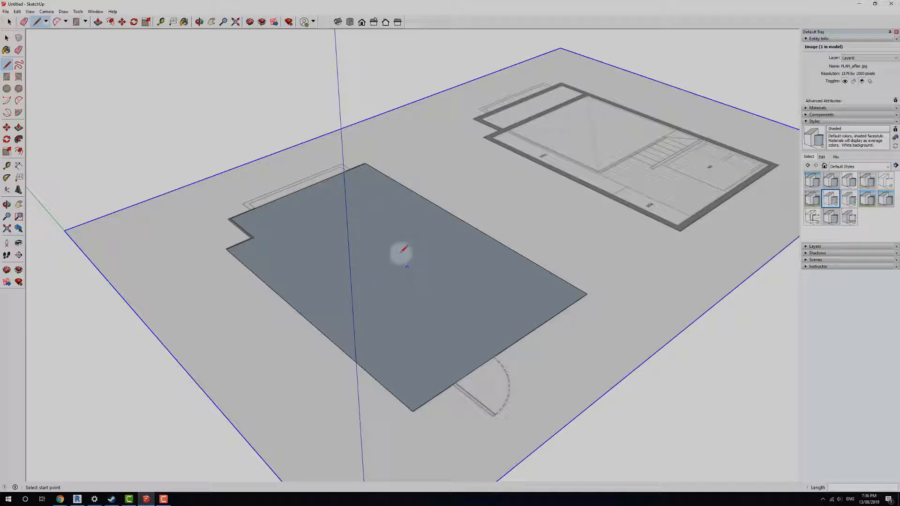
pyautogui.press('space')
pyautogui.click(380, 272)
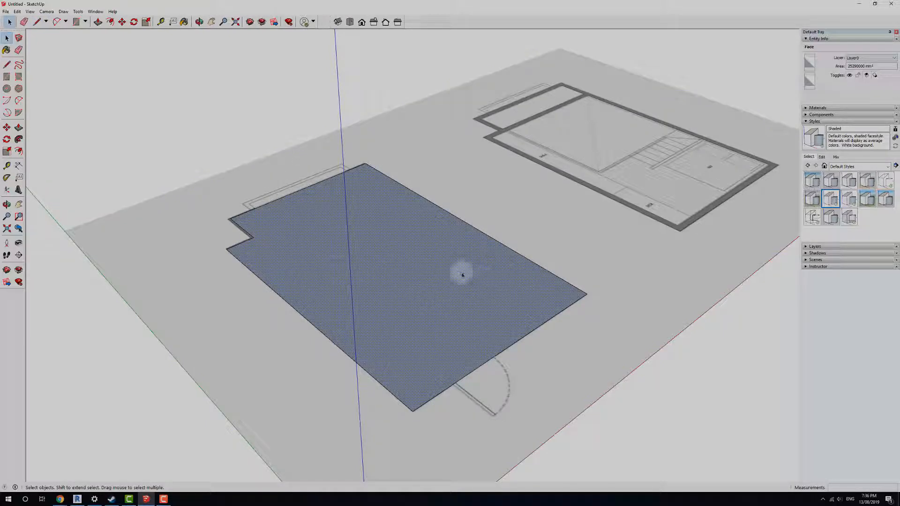
pyautogui.click(98, 21)
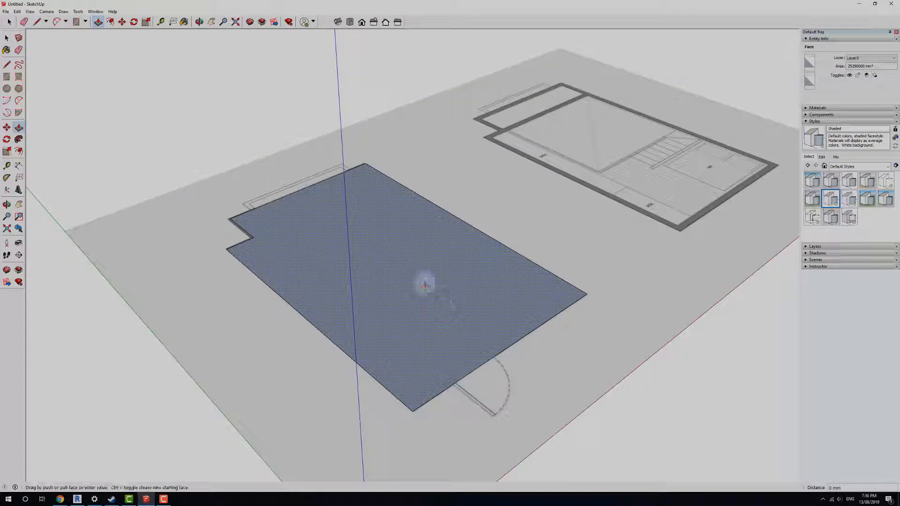
pyautogui.click(424, 281)
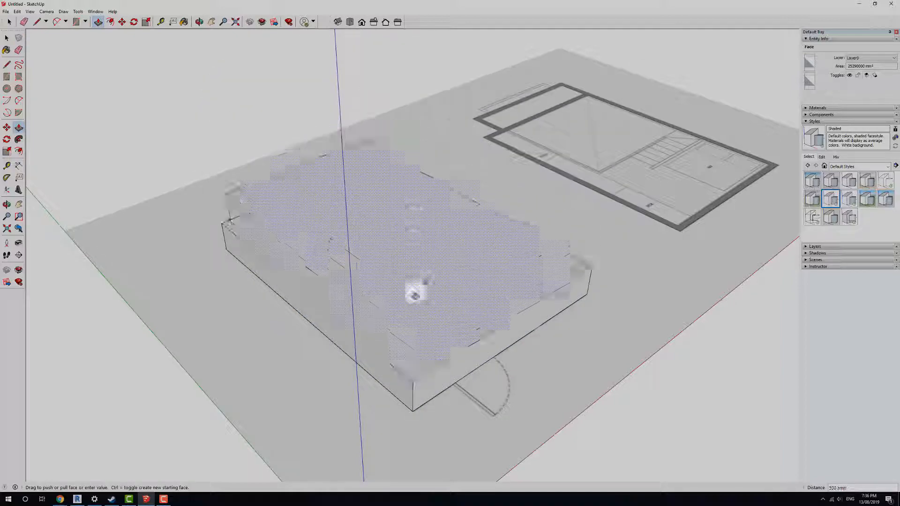
pyautogui.press('Escape')
# - Offset the apartment outline inward by 200 mm to form the wall thickness
pyautogui.moveTo(506, 211); pyautogui.dragTo(328, 251, button='middle')
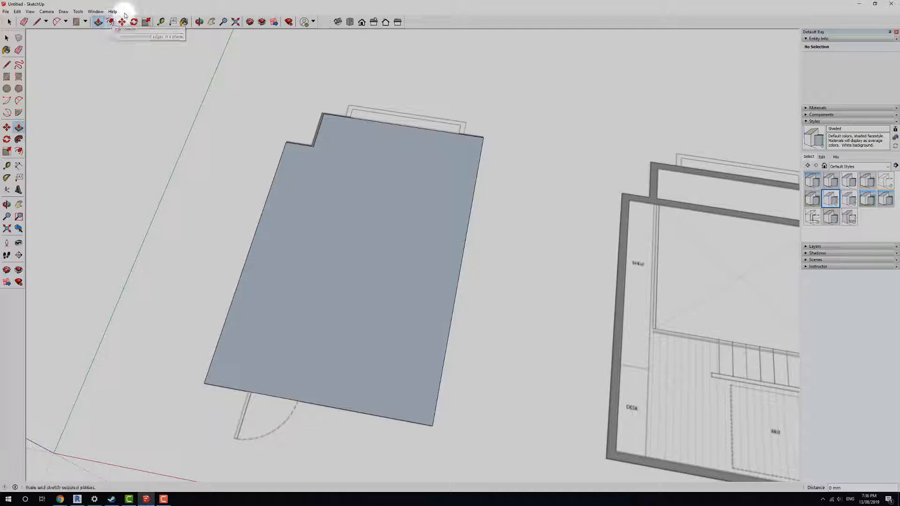
pyautogui.click(109, 24)
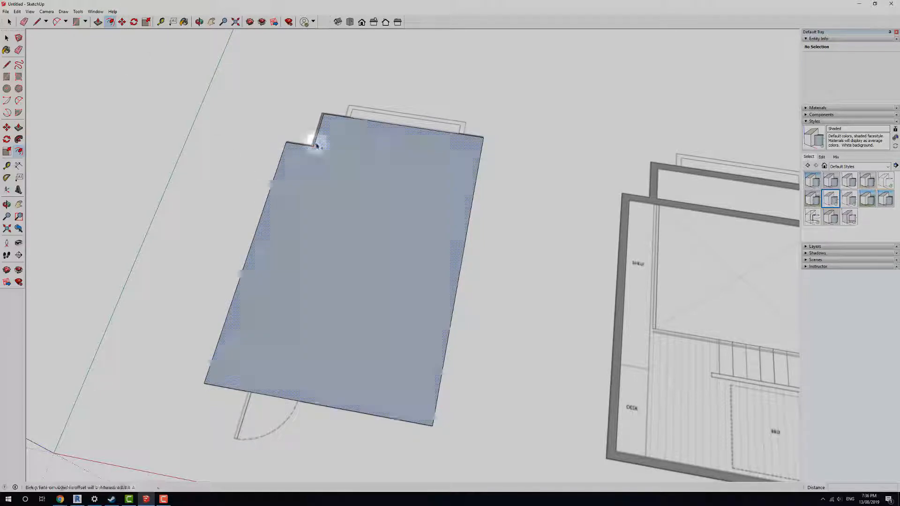
pyautogui.scroll(3, 267, 204)
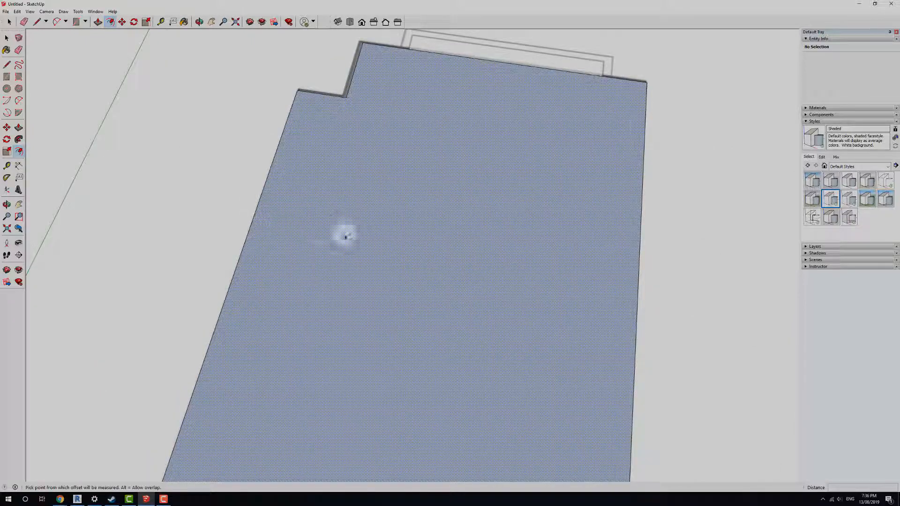
pyautogui.click(264, 212)
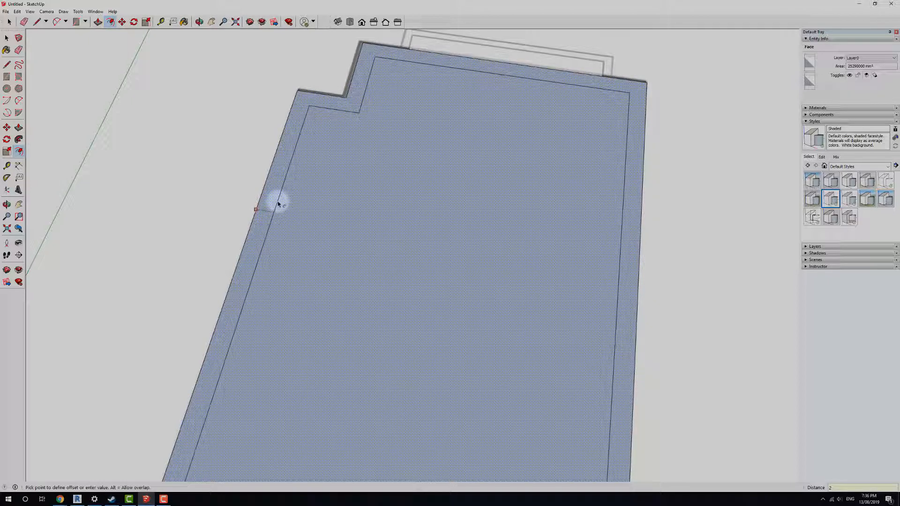
pyautogui.click(278, 204)
pyautogui.scroll(-5, 217, 217)
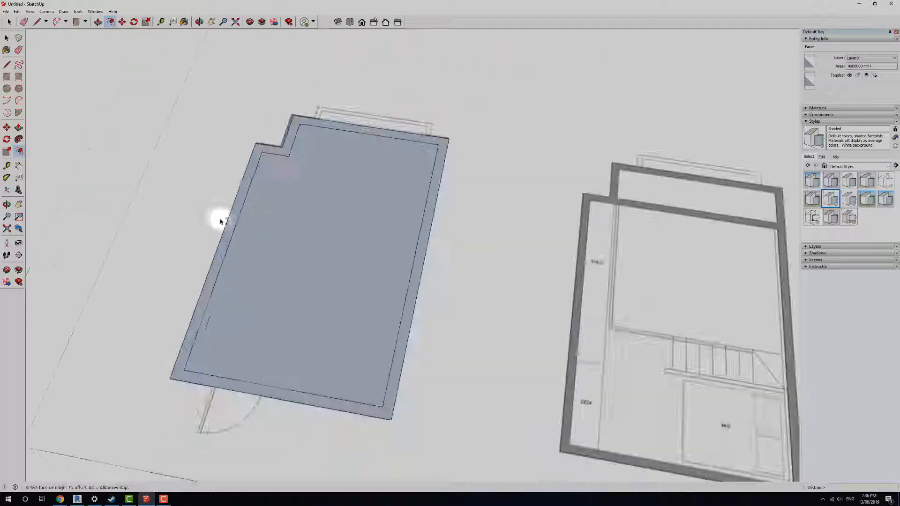
pyautogui.moveTo(217, 217); pyautogui.dragTo(382, 347, button='middle')
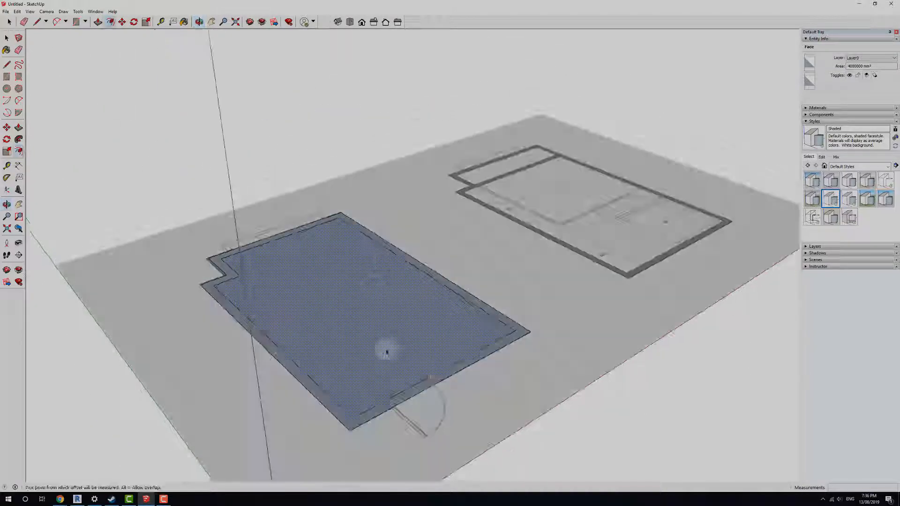
pyautogui.press('p')
pyautogui.click(383, 340)
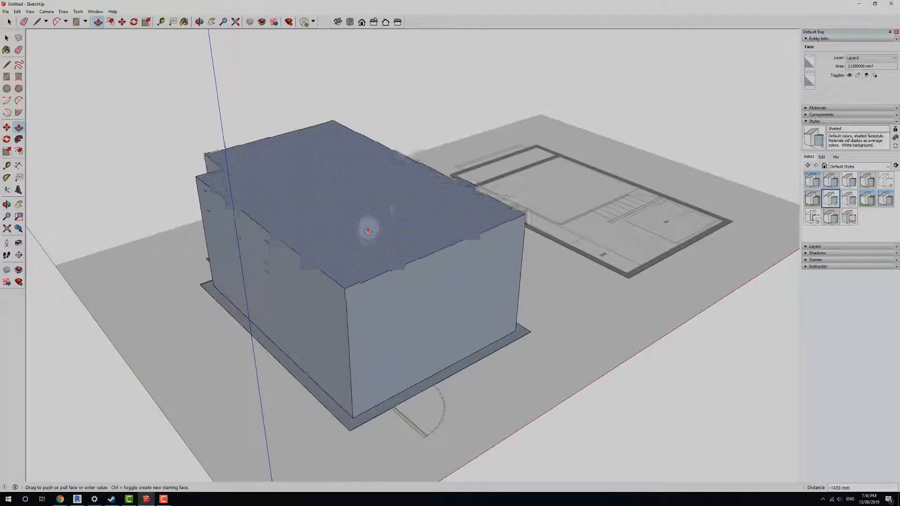
pyautogui.press('Escape')
pyautogui.click(426, 388)
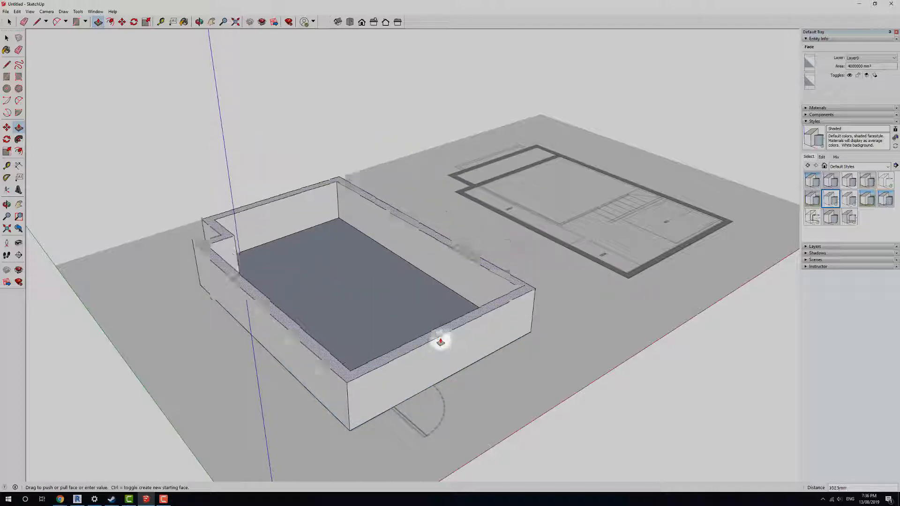
pyautogui.press('Escape')
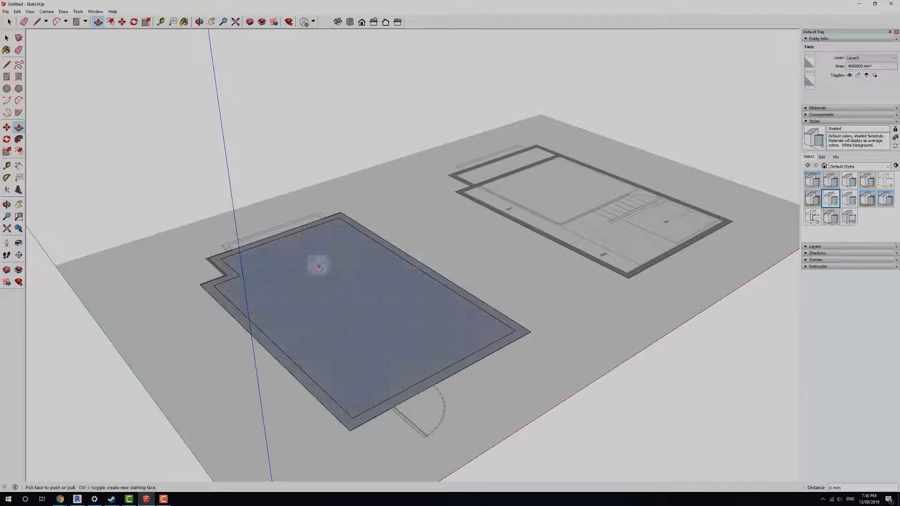
pyautogui.moveTo(318, 266); pyautogui.dragTo(158, 283, button='middle')
pyautogui.moveTo(347, 274); pyautogui.dragTo(223, 299, button='middle')
pyautogui.scroll(3, 234, 293)
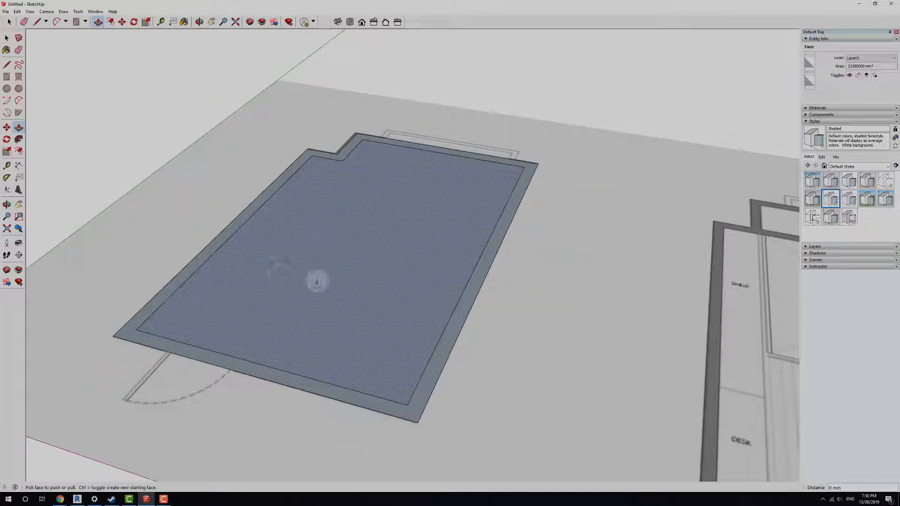
pyautogui.moveTo(316, 281); pyautogui.dragTo(314, 136)
pyautogui.press('Escape')
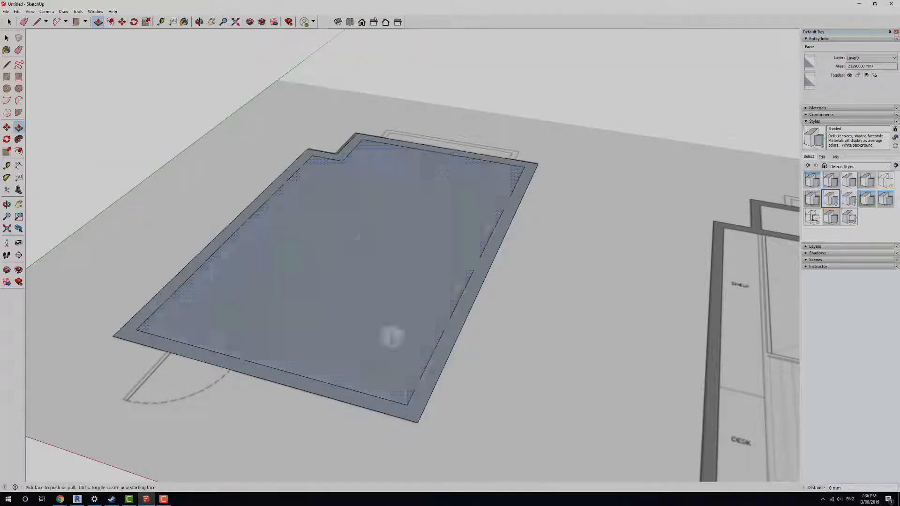
pyautogui.click(372, 308)
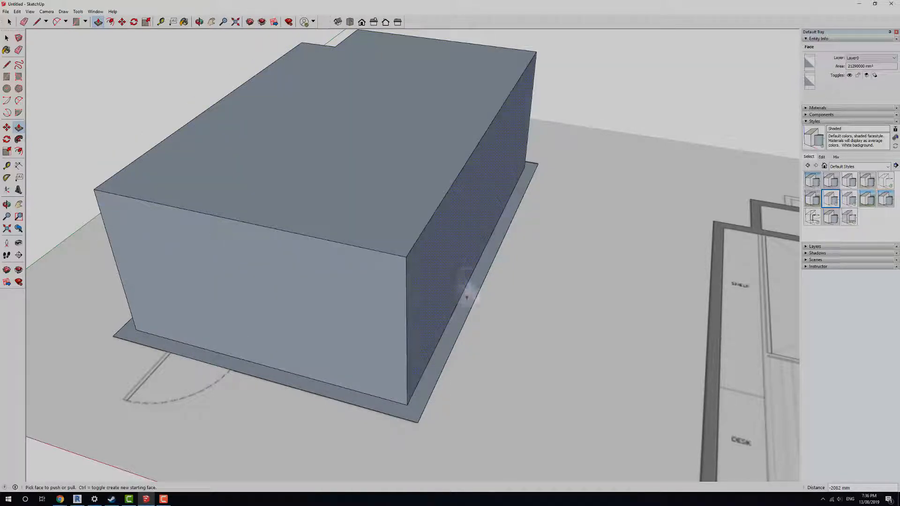
pyautogui.press('Escape')
pyautogui.click(453, 320)
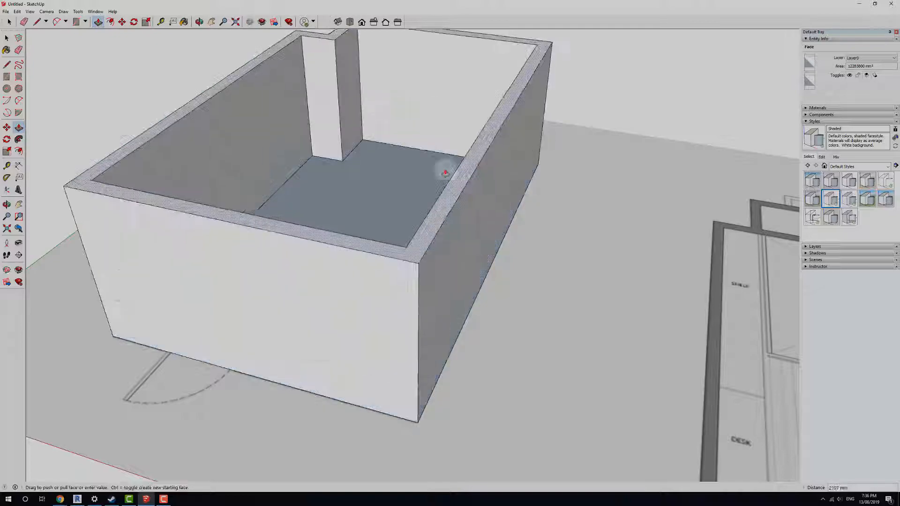
pyautogui.scroll(-5, 437, 135)
pyautogui.press('Escape')
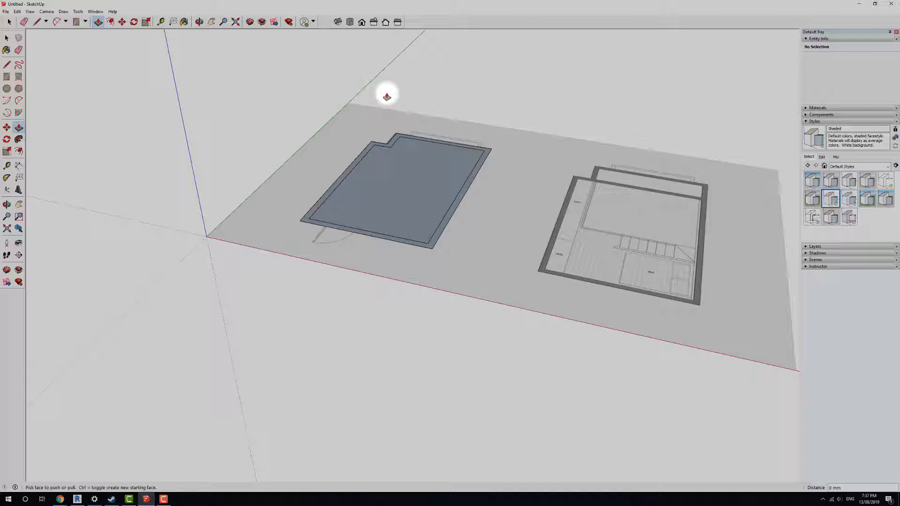
# - Extrude the inner floor face upward about 2662 mm into a solid block
pyautogui.click(379, 213)
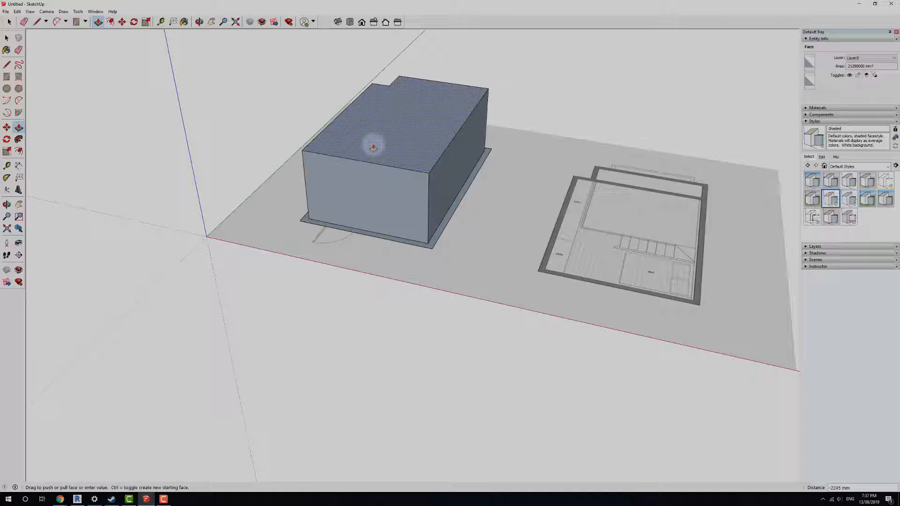
pyautogui.click(377, 134)
pyautogui.moveTo(461, 210); pyautogui.dragTo(395, 296, button='middle')
pyautogui.moveTo(451, 311); pyautogui.dragTo(394, 287, button='middle')
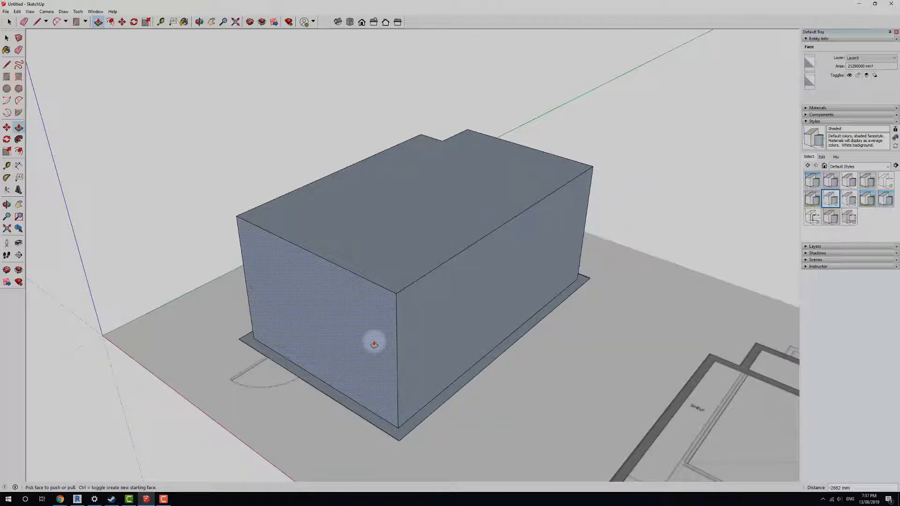
# - Select all geometry connected to the raised block and reverse its faces
pyautogui.press('space')
pyautogui.tripleClick(389, 267)
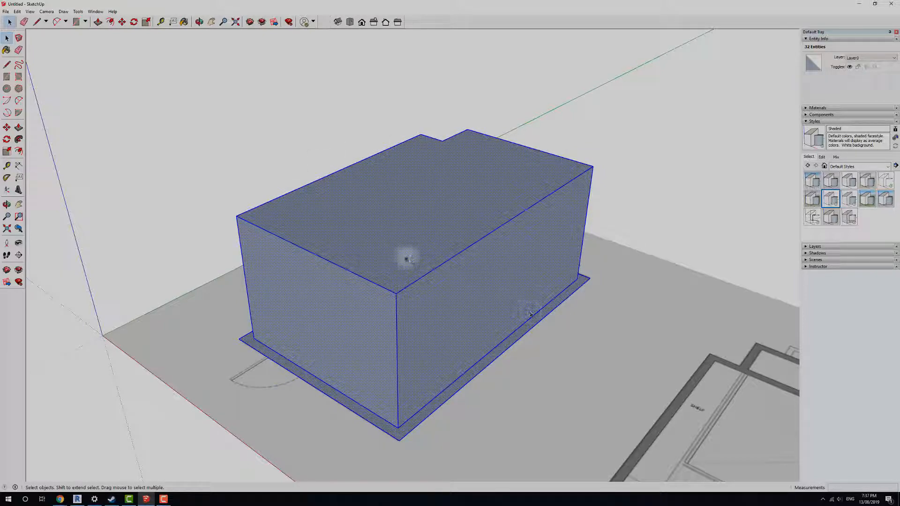
pyautogui.rightClick(404, 256)
pyautogui.moveTo(450, 329)
pyautogui.click(492, 325)
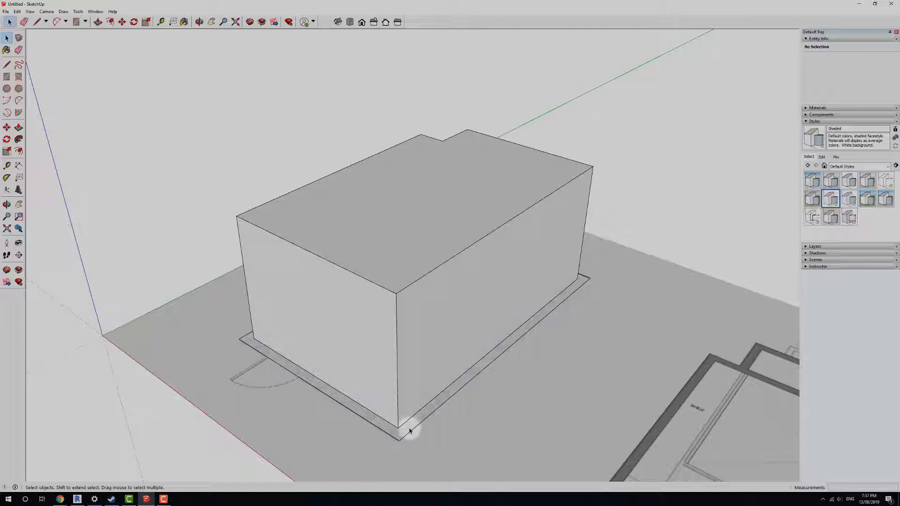
# - Try extruding the surrounding wall strip to the block's top, and undo both extrusions and the face reversal
pyautogui.press('p')
pyautogui.moveTo(408, 426); pyautogui.dragTo(364, 251)
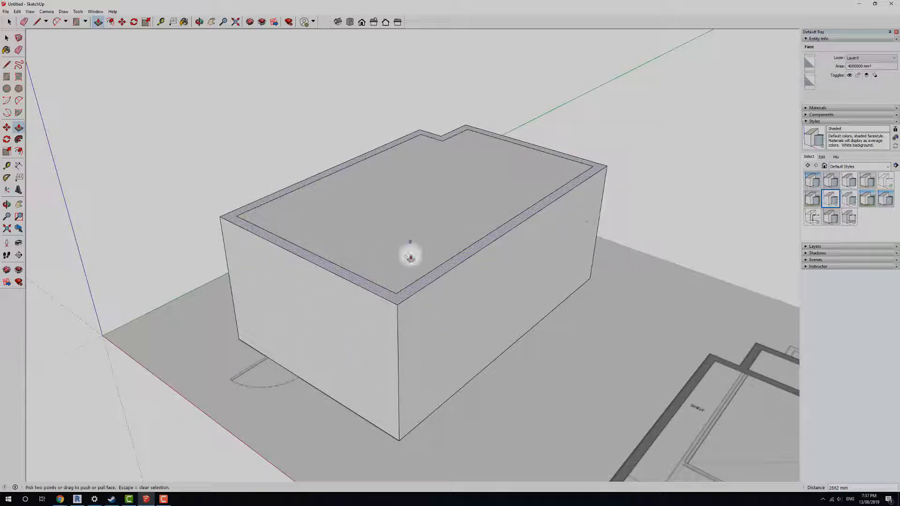
pyautogui.hotkey('ctrl', 'z')
pyautogui.hotkey('ctrl', 'z')
pyautogui.hotkey('ctrl', 'z')
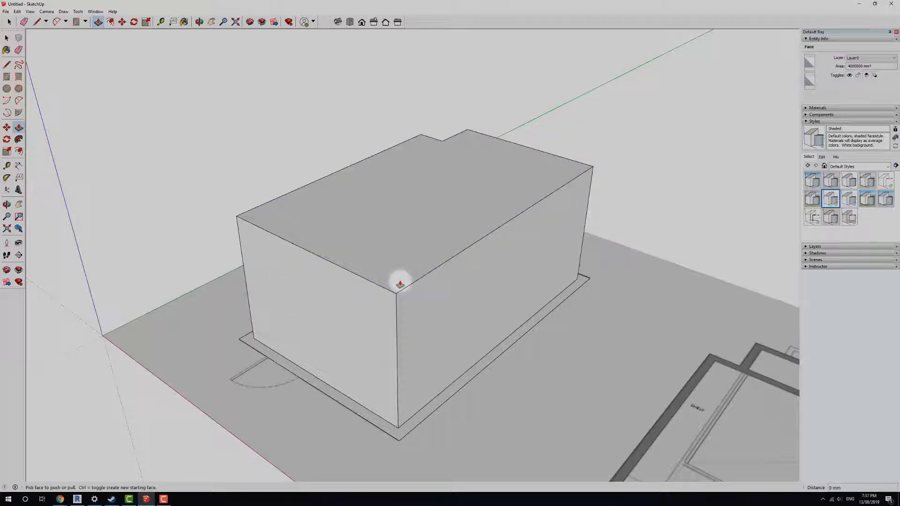
pyautogui.moveTo(419, 336); pyautogui.dragTo(402, 345, button='middle')
# - Delete the inner floor face so only the wall strip covers the floor plan image
pyautogui.press('space')
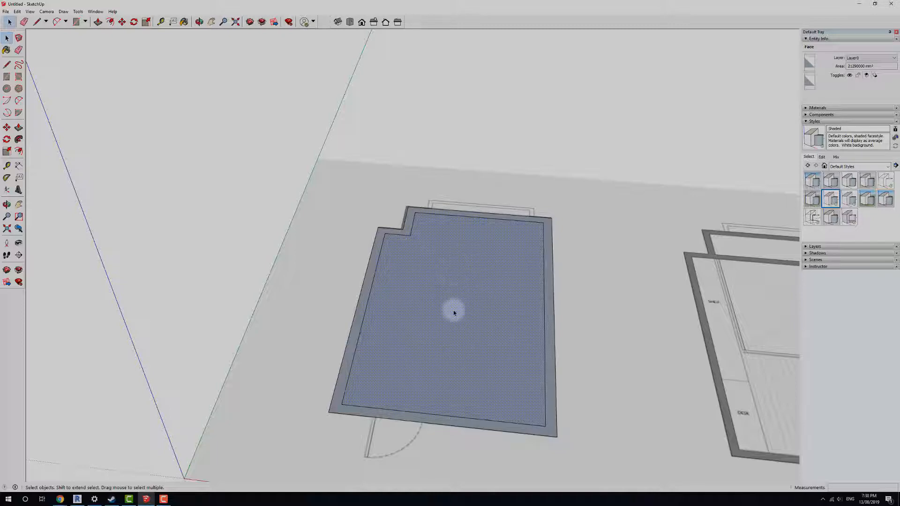
pyautogui.press('Delete')
pyautogui.moveTo(454, 309); pyautogui.dragTo(233, 345, button='middle')
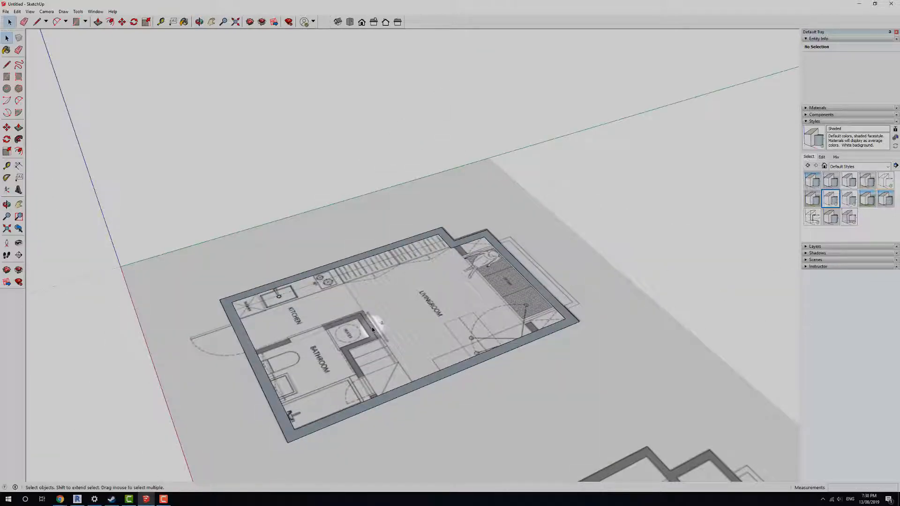
# - Extrude the outer wall strip upward to a height of 2400 mm
pyautogui.click(296, 282)
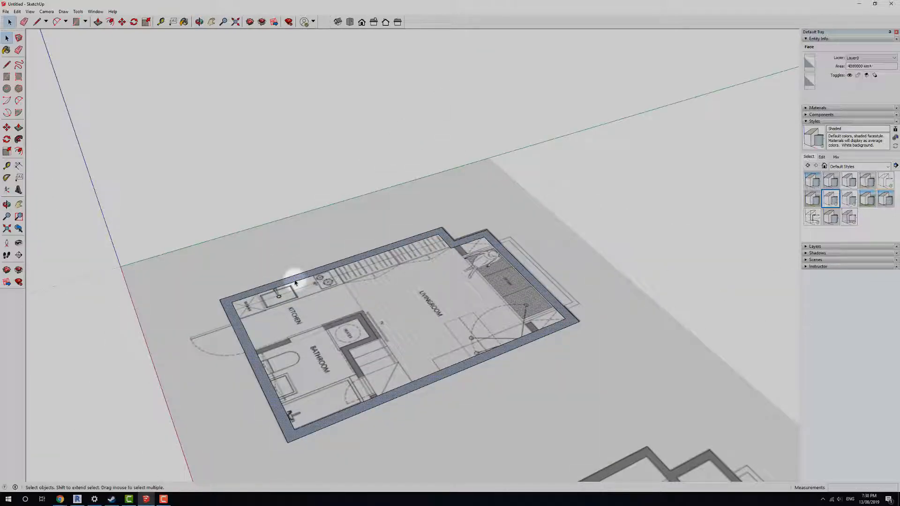
pyautogui.press('p')
pyautogui.moveTo(296, 281); pyautogui.dragTo(300, 207)
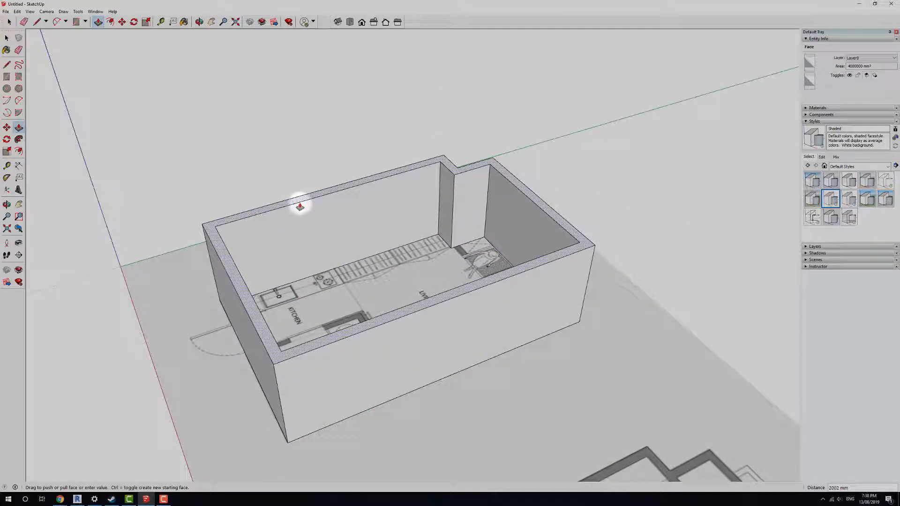
pyautogui.write('2400')
pyautogui.press('Return')
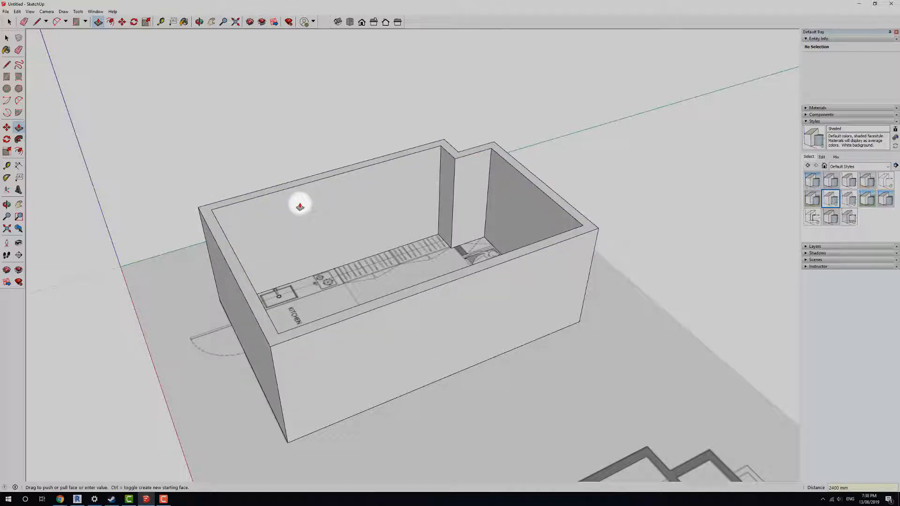
pyautogui.moveTo(305, 288); pyautogui.dragTo(475, 213, button='middle')
pyautogui.keyDown('shift'); pyautogui.moveTo(425, 179); pyautogui.dragTo(332, 229, button='middle'); pyautogui.keyUp('shift')
pyautogui.scroll(3, 329, 227)
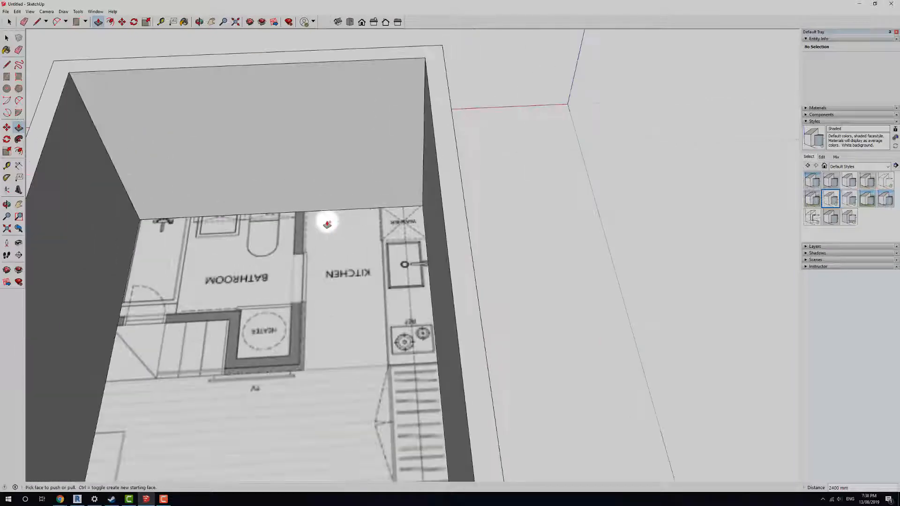
# - Draw a door rectangle about 760 x 1817 mm on the short wall's outer face, at the door swing shown in the plan
pyautogui.scroll(-2, 333, 261)
pyautogui.moveTo(225, 307); pyautogui.dragTo(550, 245, button='middle')
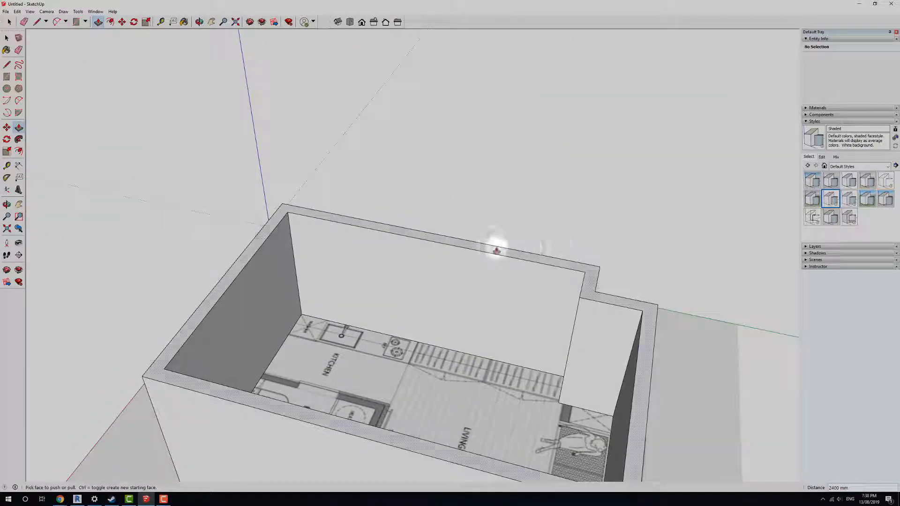
pyautogui.click(484, 247)
pyautogui.moveTo(341, 276); pyautogui.dragTo(311, 237, button='middle')
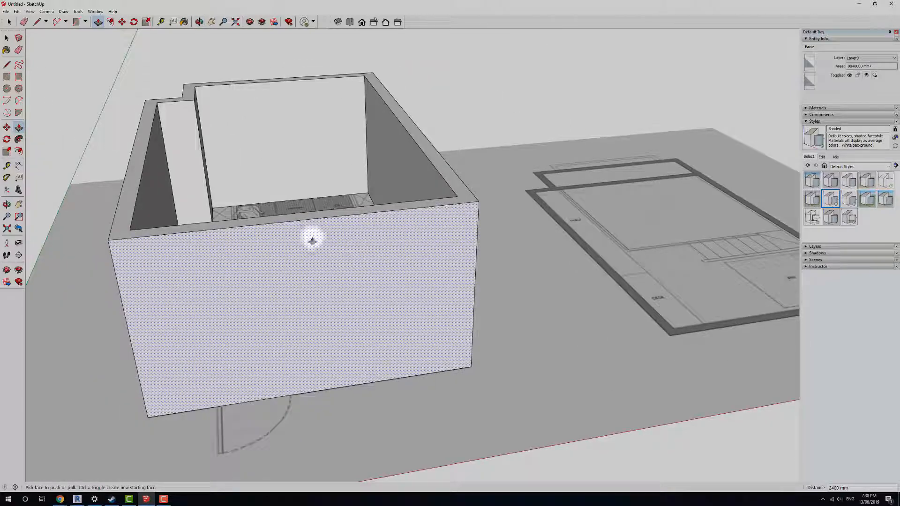
pyautogui.click(76, 21)
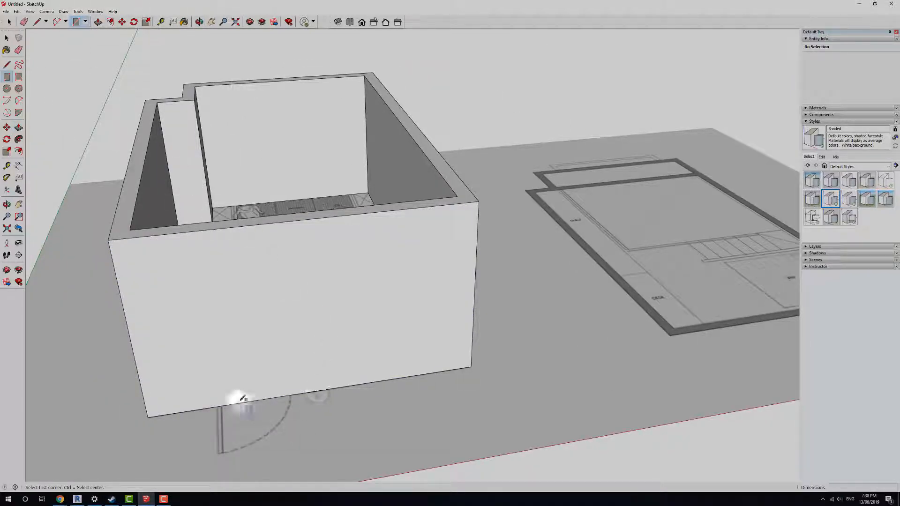
pyautogui.click(221, 405)
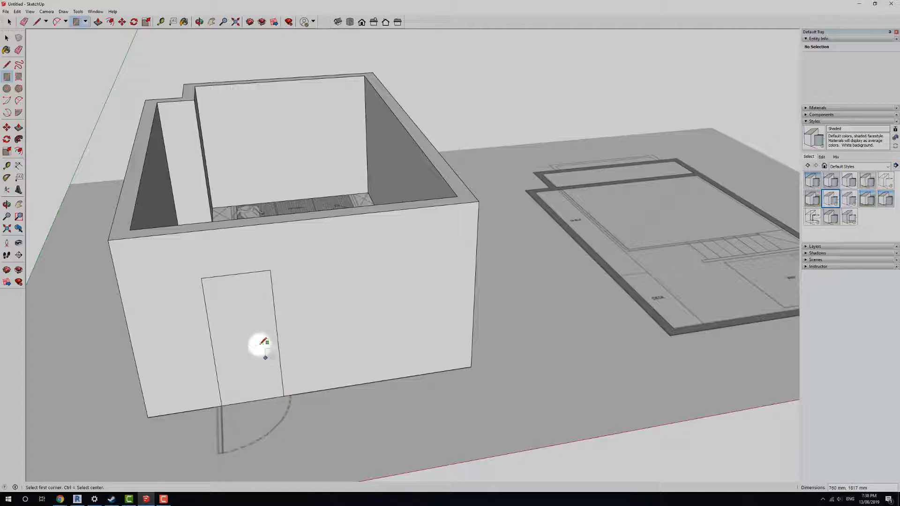
# - Push the door rectangle 200 mm through the wall thickness to cut the entrance opening
pyautogui.moveTo(417, 313); pyautogui.dragTo(272, 325, button='middle')
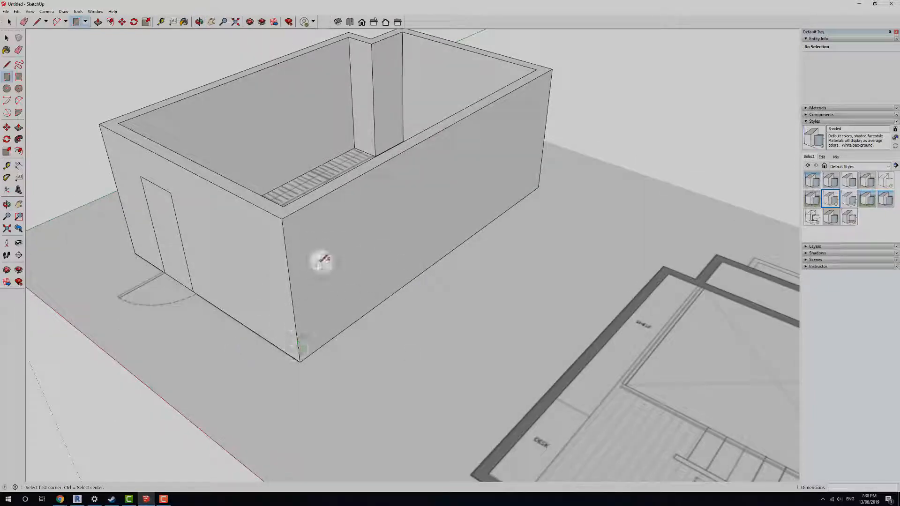
pyautogui.scroll(5, 267, 242)
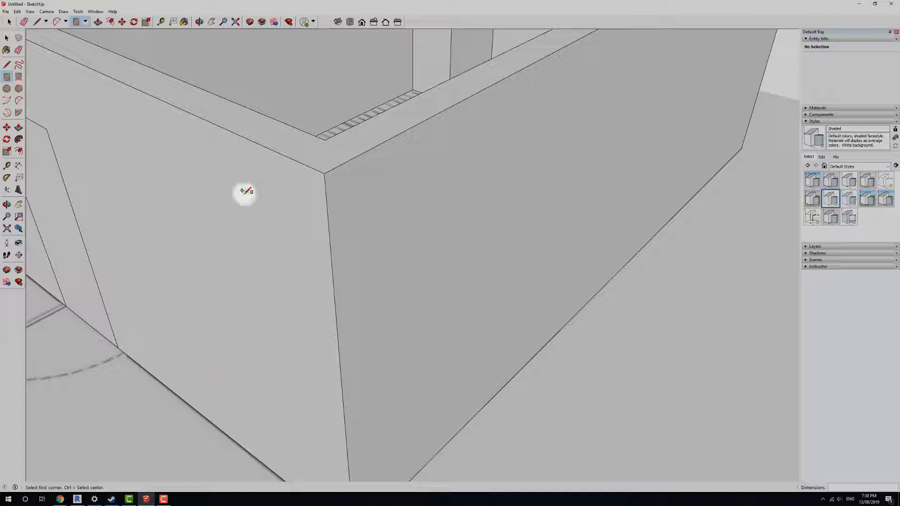
pyautogui.scroll(-3, 401, 259)
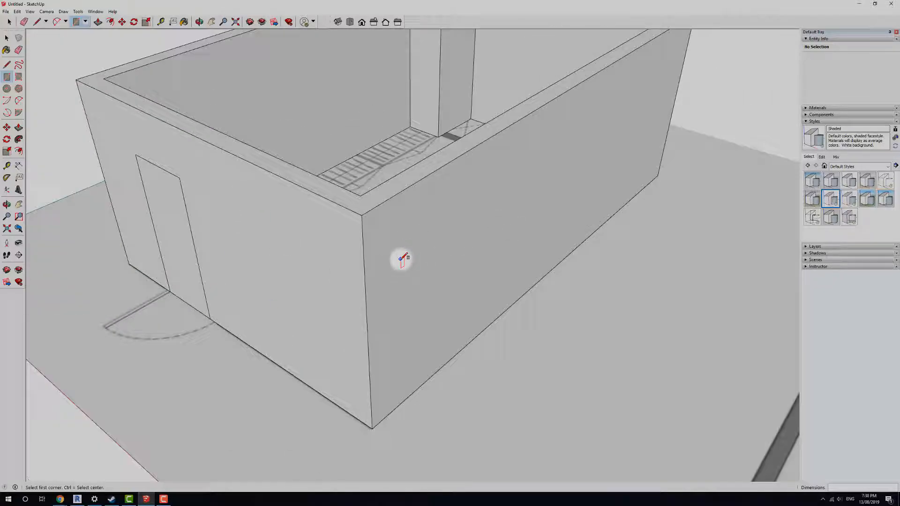
pyautogui.scroll(-5, 402, 260)
pyautogui.moveTo(181, 277); pyautogui.dragTo(487, 248, button='middle')
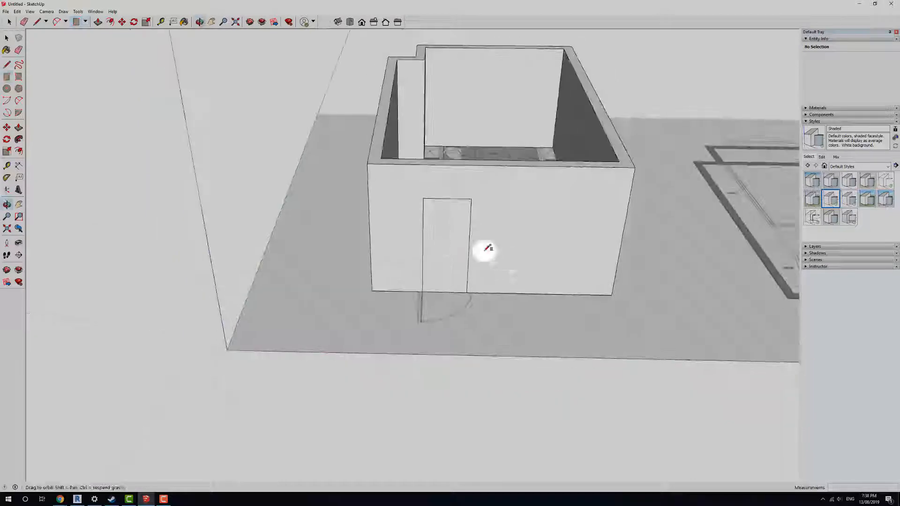
pyautogui.scroll(3, 487, 249)
pyautogui.press('p')
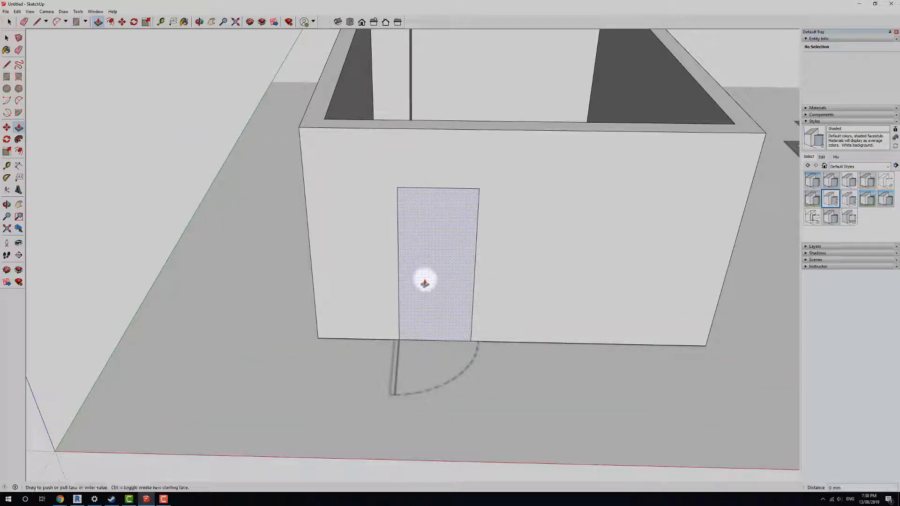
pyautogui.moveTo(425, 282); pyautogui.dragTo(428, 252)
pyautogui.moveTo(514, 301); pyautogui.dragTo(365, 295, button='middle')
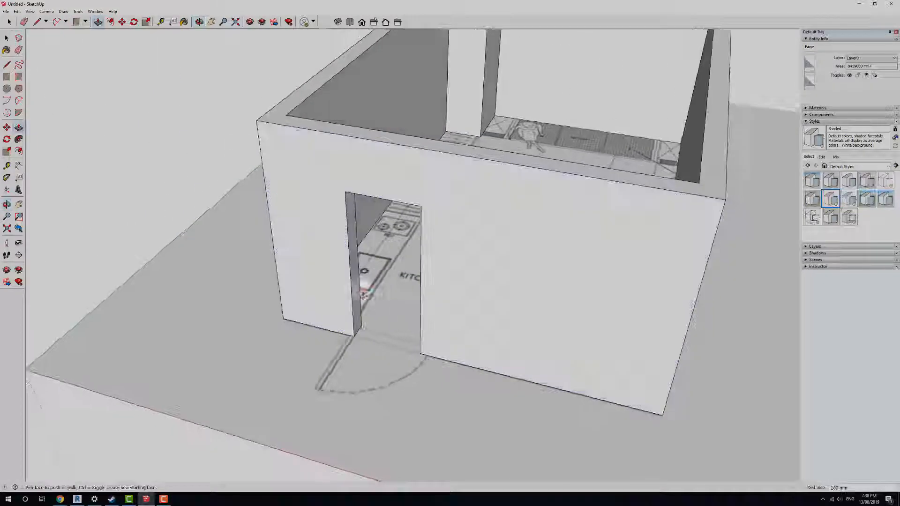
# - Select all connected wall geometry and move it about 222 mm back from the plan's long outer edge, exposing the window markings
pyautogui.moveTo(474, 275); pyautogui.dragTo(192, 375, button='middle')
pyautogui.moveTo(449, 300); pyautogui.dragTo(409, 266, button='middle')
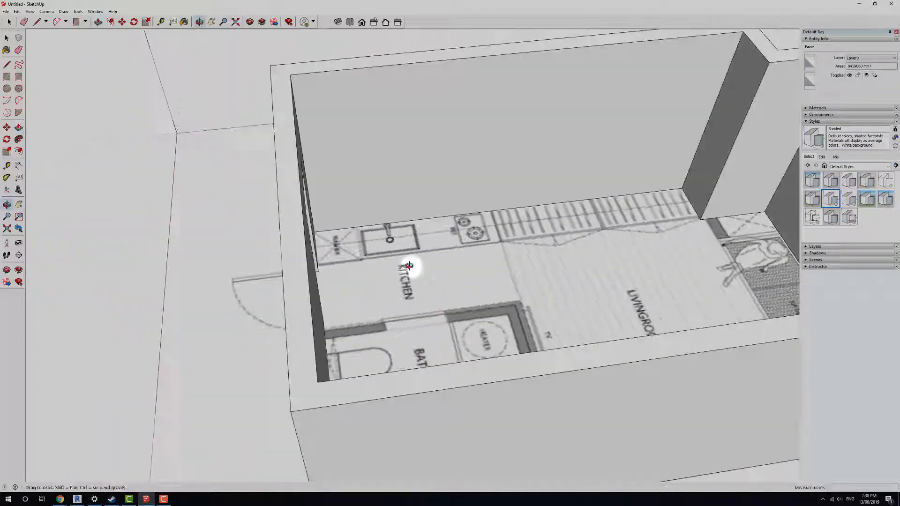
pyautogui.moveTo(514, 257); pyautogui.dragTo(426, 297, button='middle')
pyautogui.press('p')
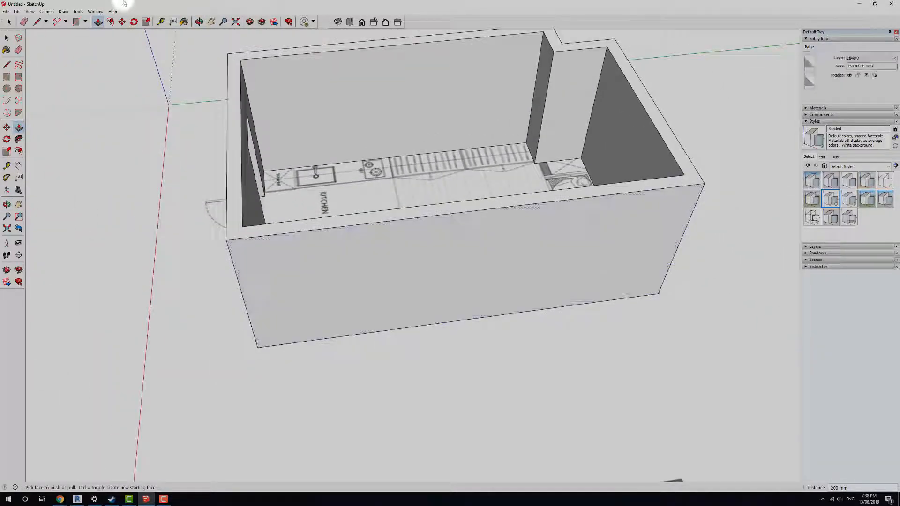
pyautogui.press('space')
pyautogui.tripleClick(377, 253)
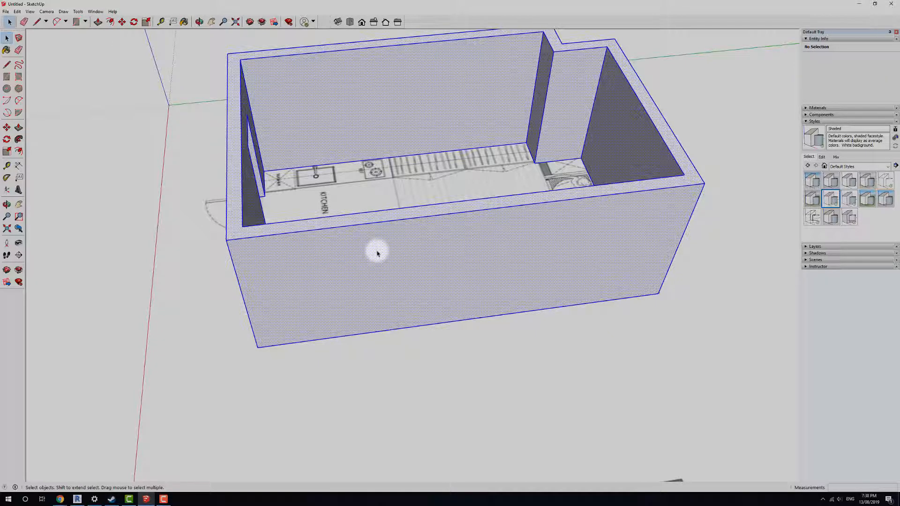
pyautogui.press('m')
pyautogui.click(378, 253)
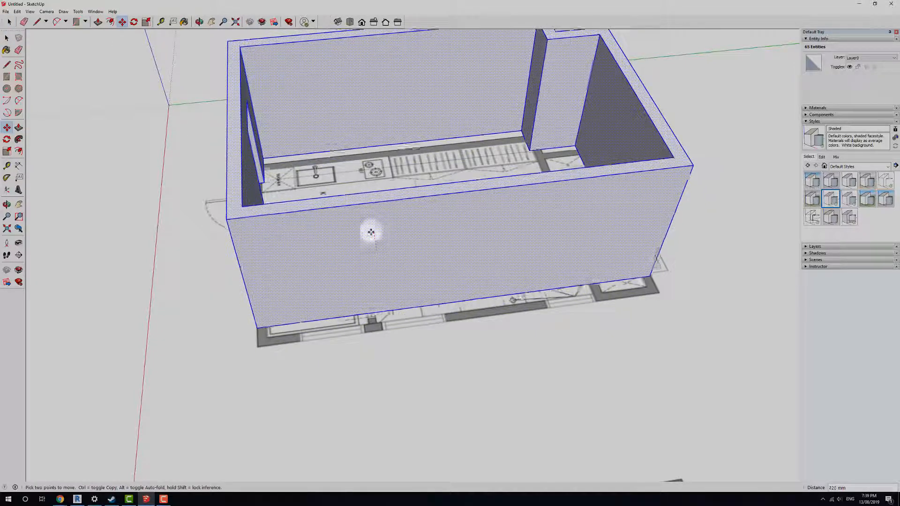
pyautogui.click(371, 239)
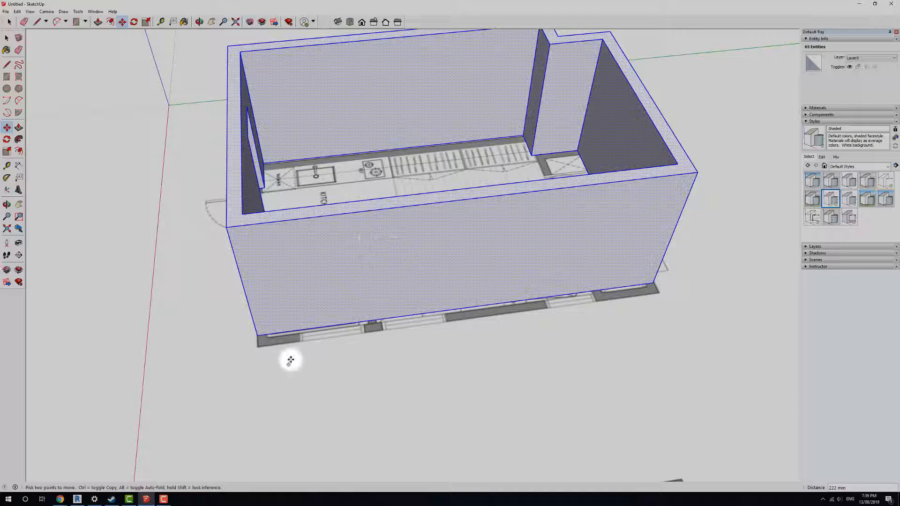
# - Draw two window rectangles about 1642 x 848 mm and 1678 x 901 mm on the long wall, above the plan's first two window markings
pyautogui.moveTo(357, 255); pyautogui.dragTo(350, 245, button='middle')
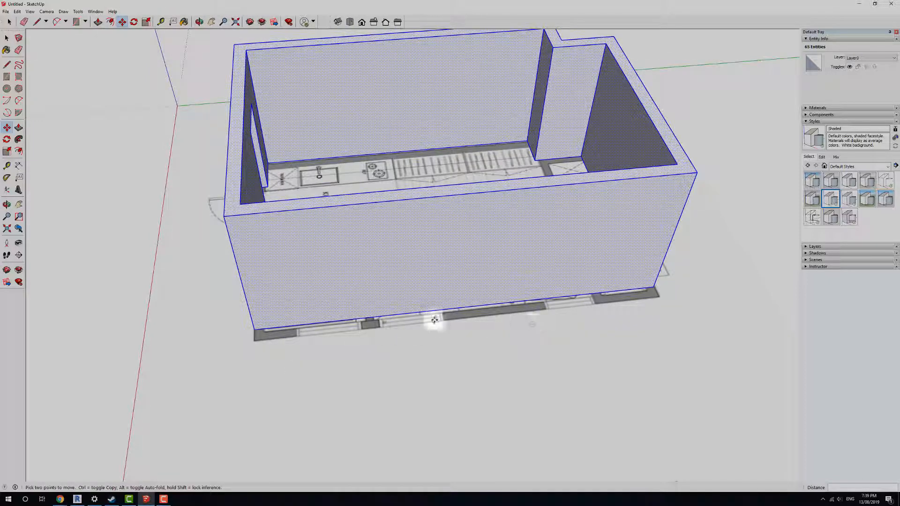
pyautogui.click(76, 23)
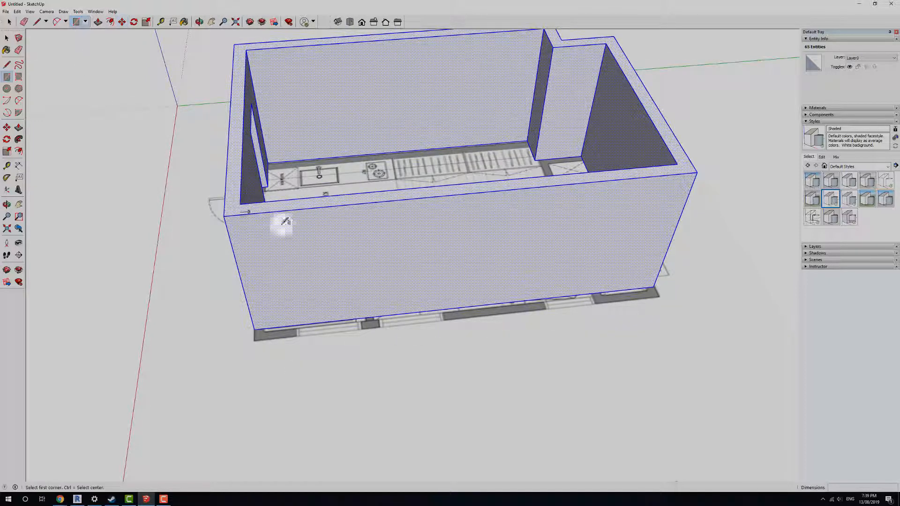
pyautogui.click(297, 305)
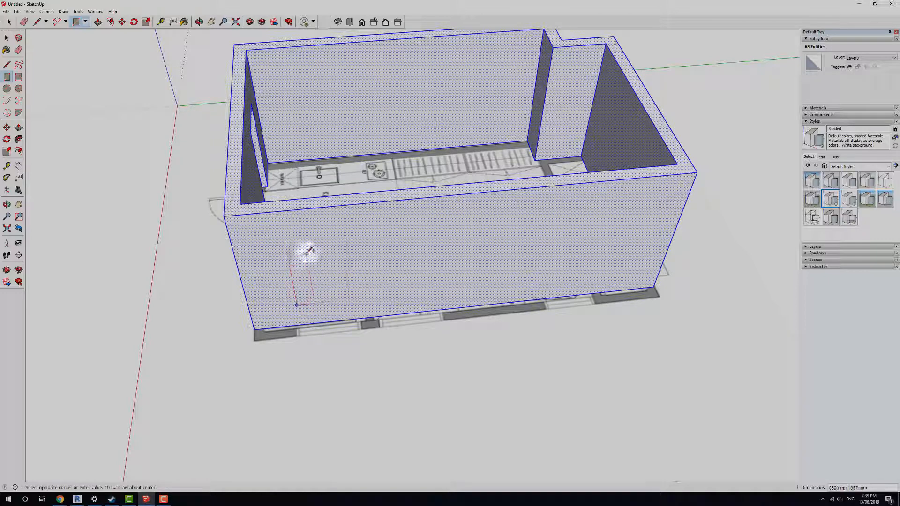
pyautogui.click(347, 221)
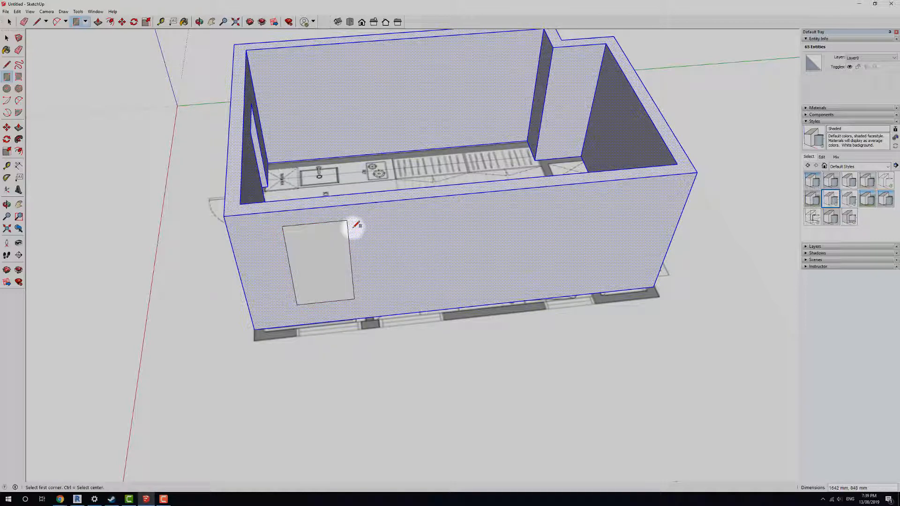
pyautogui.click(380, 296)
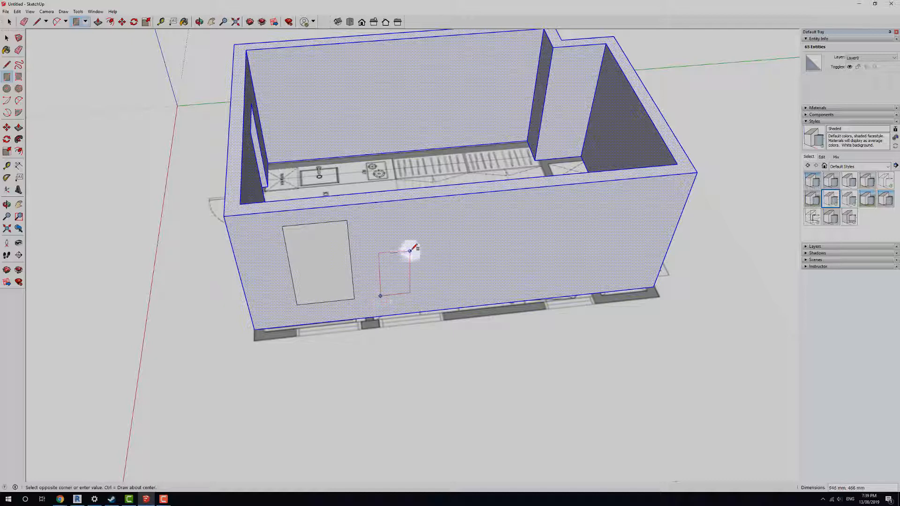
pyautogui.click(444, 210)
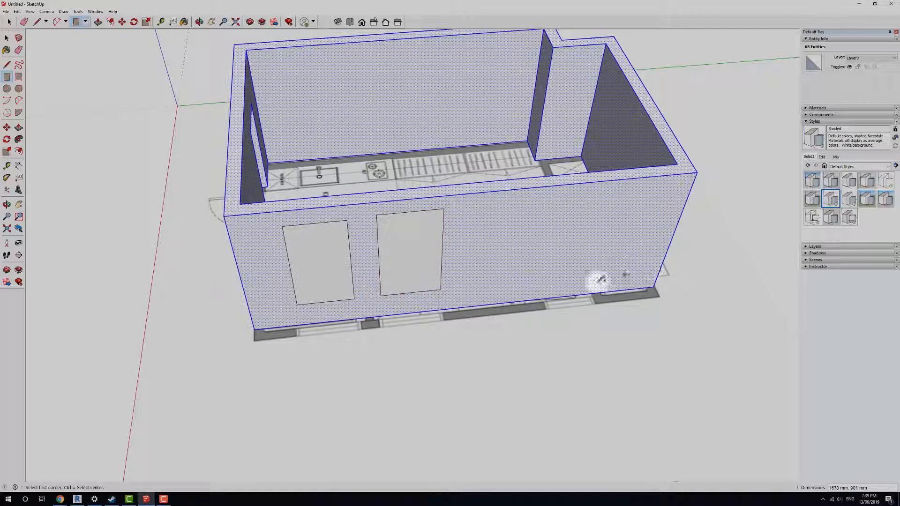
# - Add a horizontal guide line 500 mm above the long wall's bottom edge with the Tape Measure
pyautogui.click(161, 23)
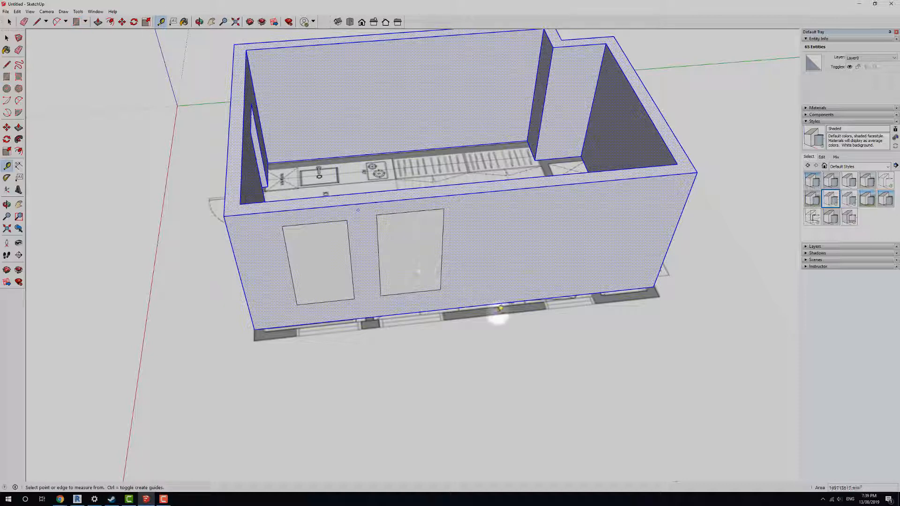
pyautogui.moveTo(474, 324); pyautogui.dragTo(526, 235, button='middle')
pyautogui.scroll(3, 506, 278)
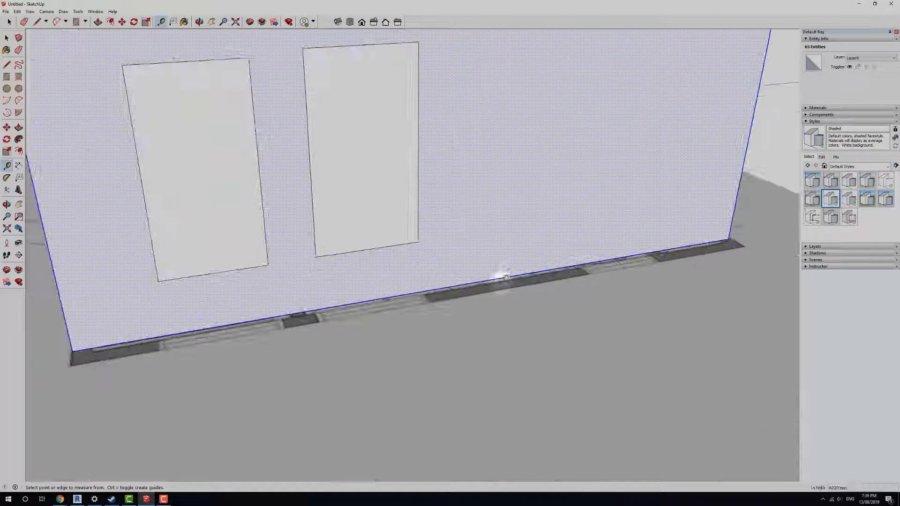
pyautogui.click(499, 278)
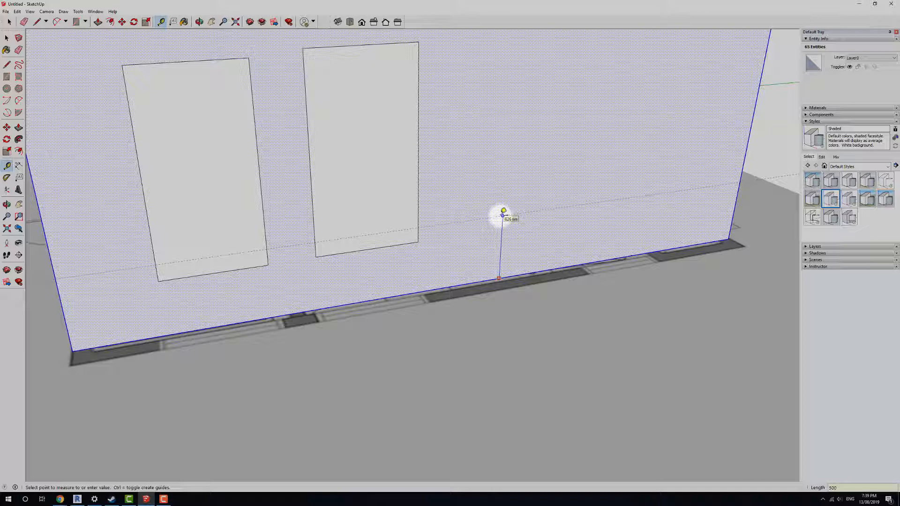
# - Move the bottom edges of both window rectangles up onto the horizontal guide line
pyautogui.press('space')
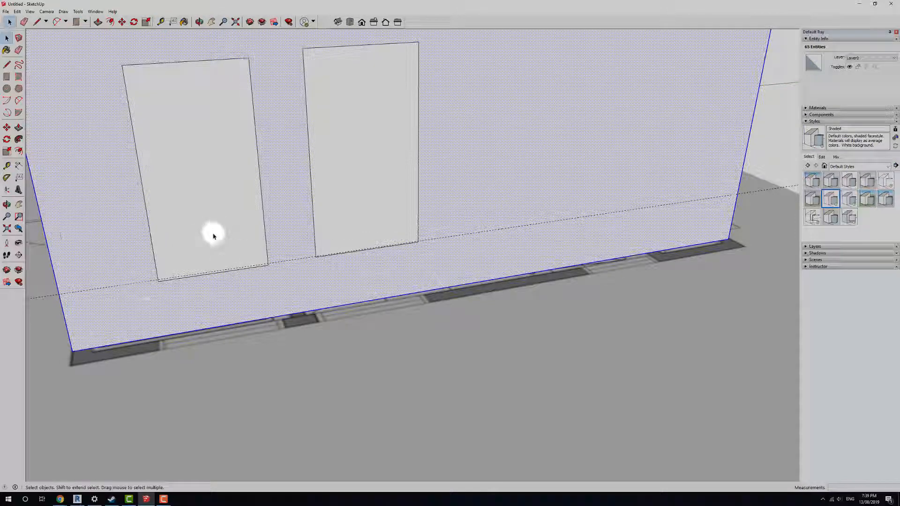
pyautogui.click(214, 235)
pyautogui.scroll(3, 201, 277)
pyautogui.click(202, 276)
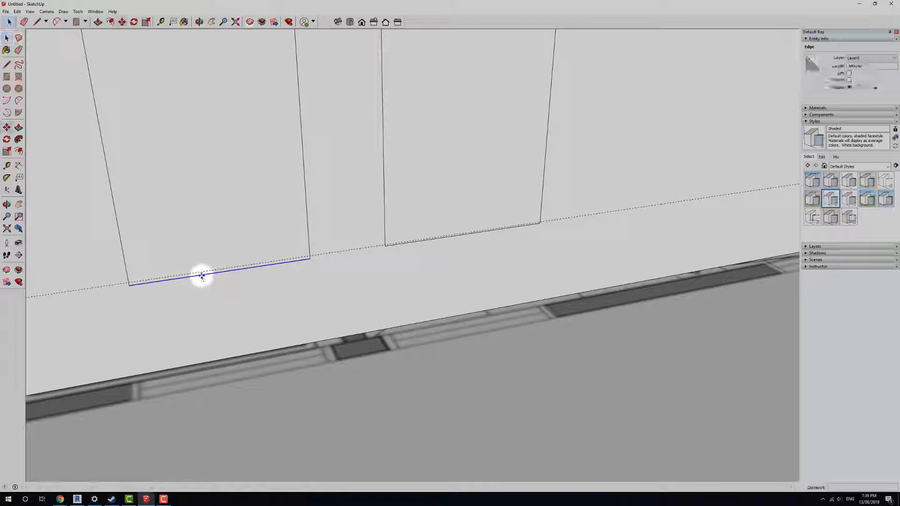
pyautogui.click(505, 231)
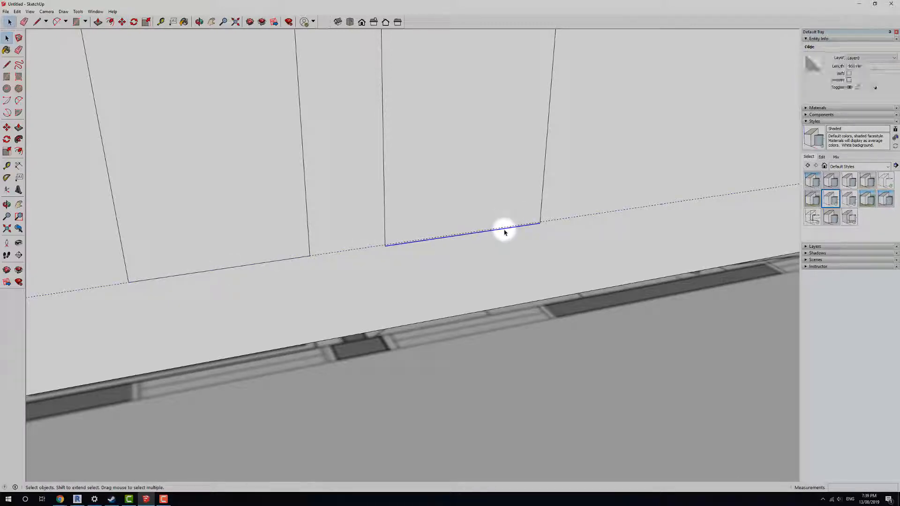
pyautogui.press('m')
pyautogui.click(504, 230)
pyautogui.click(500, 226)
# - Draw a third window rectangle about 729 x 1670 mm from the guide line, above the plan's last window marking on the long wall
pyautogui.scroll(-2, 626, 225)
pyautogui.scroll(-4, 627, 225)
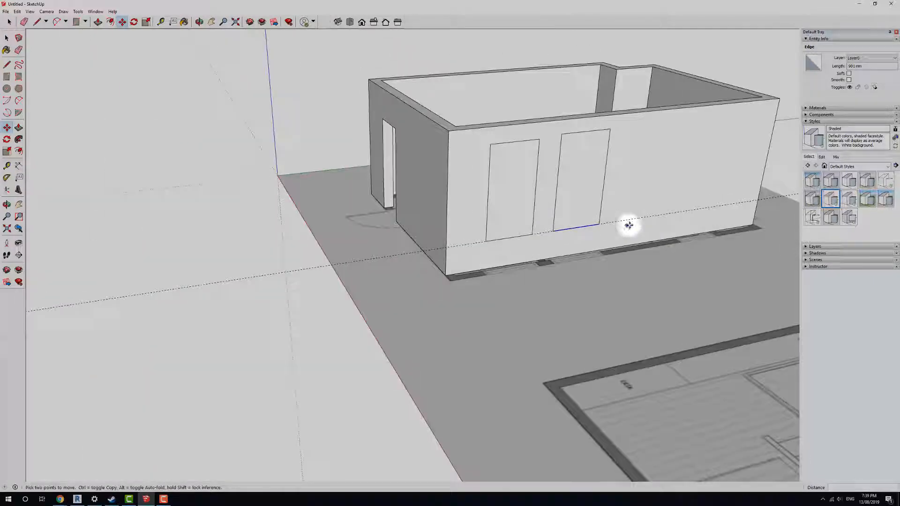
pyautogui.keyDown('shift'); pyautogui.moveTo(629, 225); pyautogui.dragTo(305, 317, button='middle'); pyautogui.keyUp('shift')
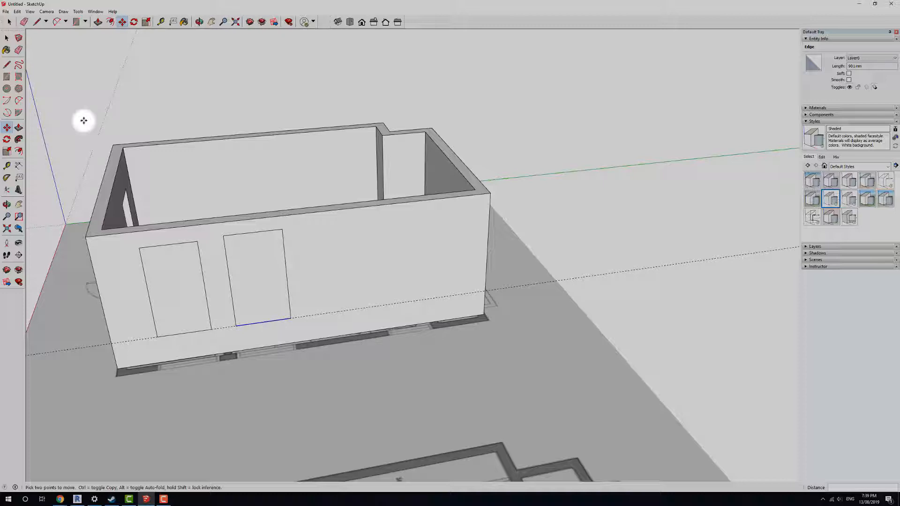
pyautogui.click(76, 22)
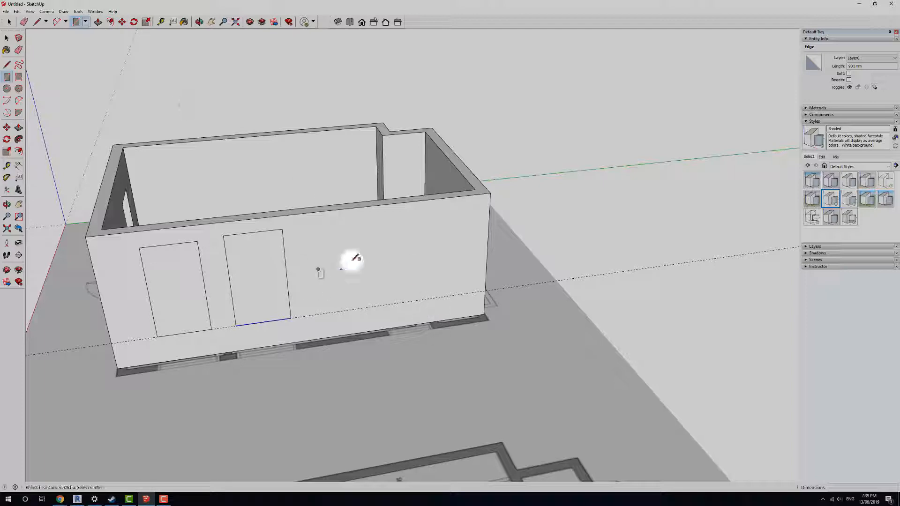
pyautogui.scroll(3, 370, 281)
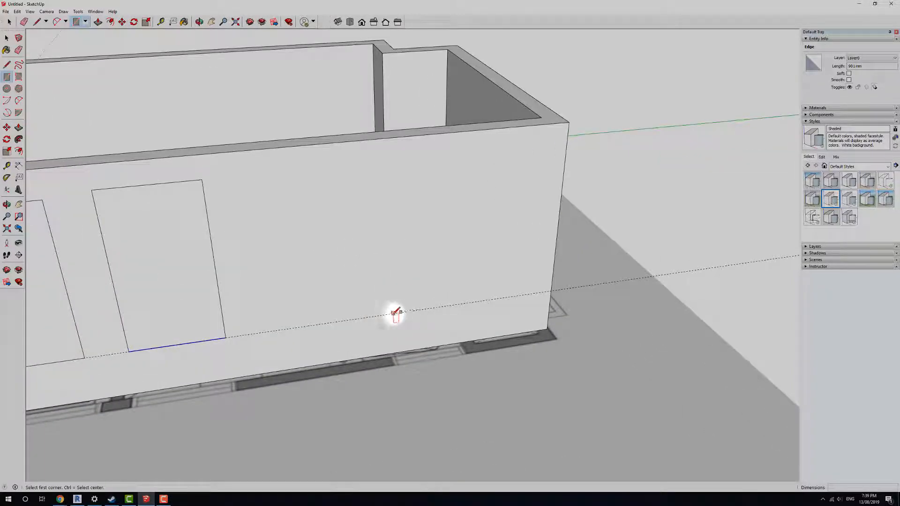
pyautogui.click(385, 315)
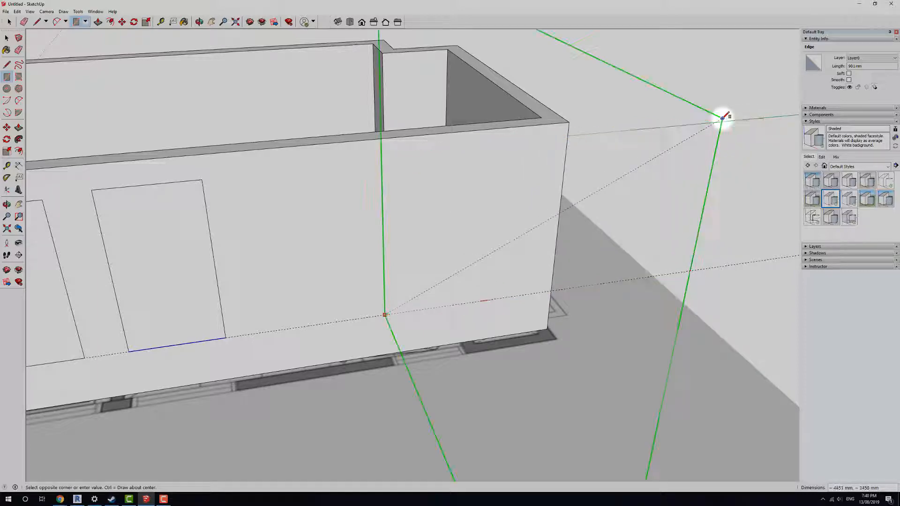
pyautogui.scroll(-5, 562, 187)
pyautogui.moveTo(591, 215); pyautogui.dragTo(669, 215, button='middle')
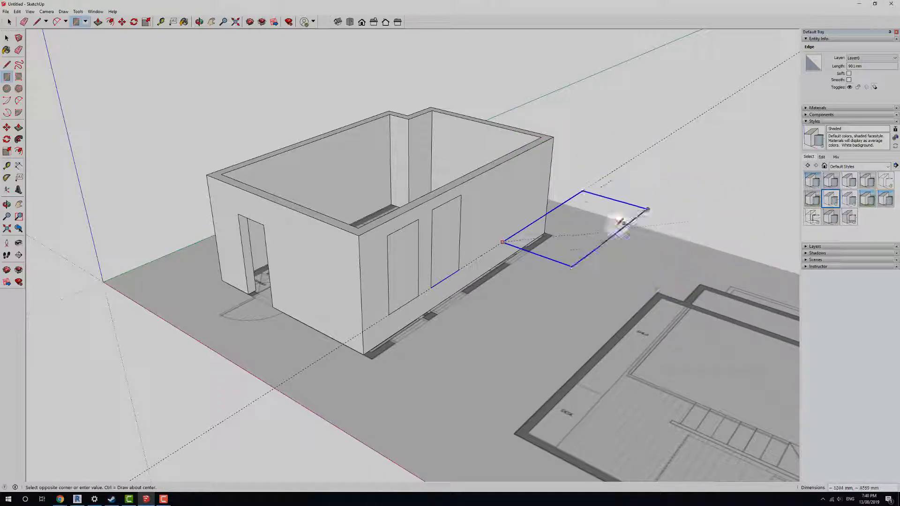
pyautogui.moveTo(628, 216); pyautogui.dragTo(482, 195, button='middle')
pyautogui.scroll(3, 497, 213)
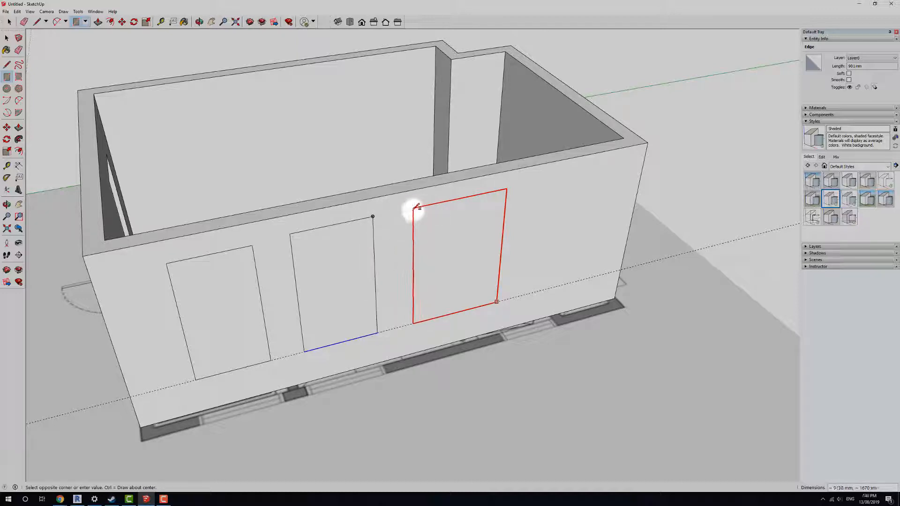
pyautogui.scroll(2, 416, 207)
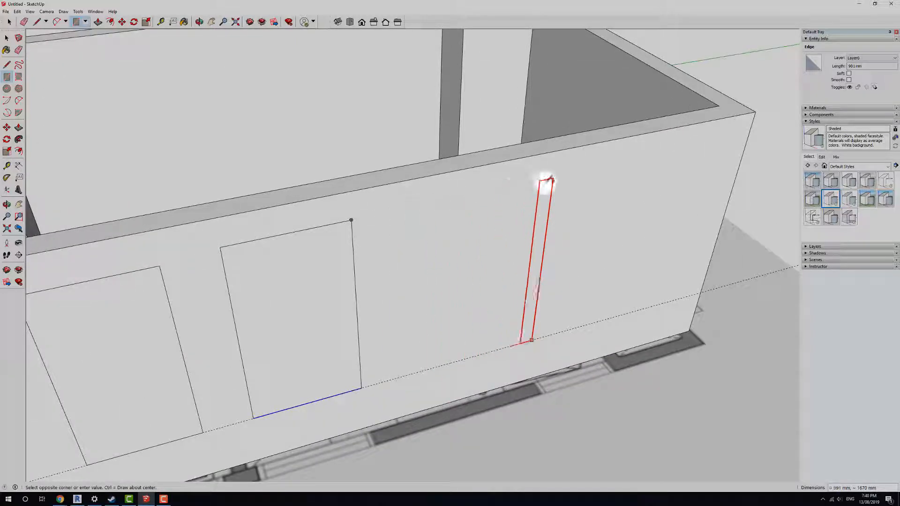
pyautogui.click(634, 156)
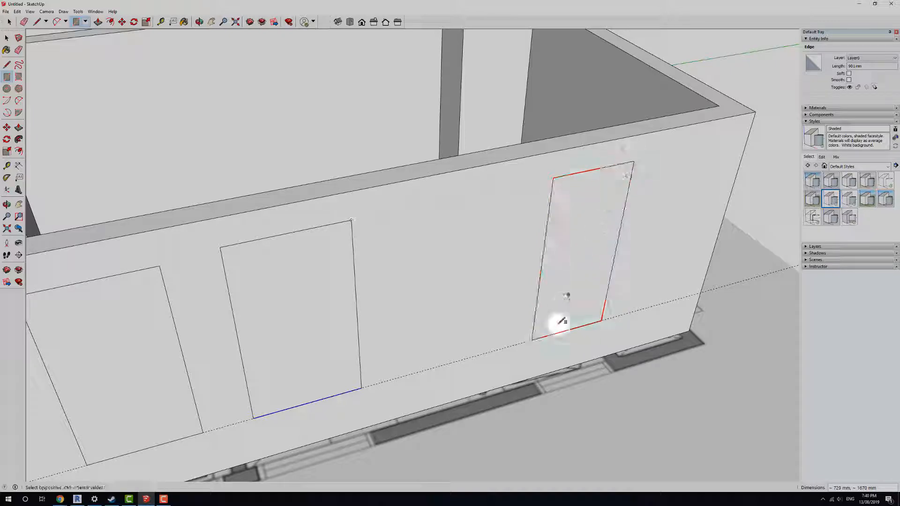
# - Push all three window rectangles 200 mm through the long wall with Push/Pull to cut the openings
pyautogui.scroll(-5, 559, 319)
pyautogui.moveTo(559, 319); pyautogui.dragTo(398, 298, button='middle')
pyautogui.moveTo(251, 299); pyautogui.dragTo(507, 307, button='middle')
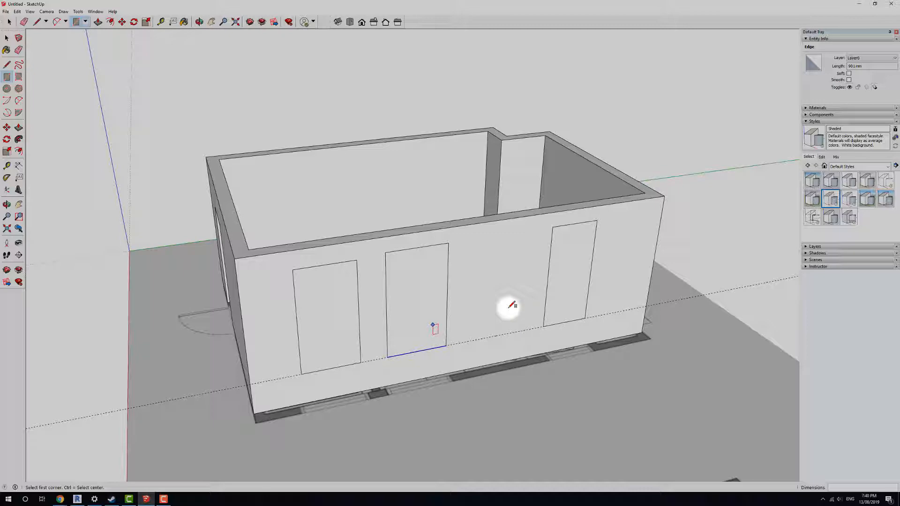
pyautogui.scroll(5, 393, 367)
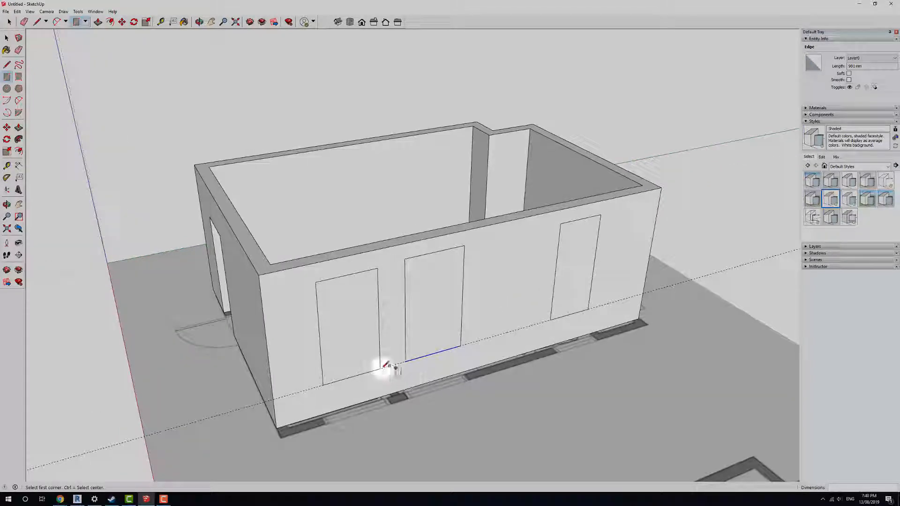
pyautogui.click(98, 22)
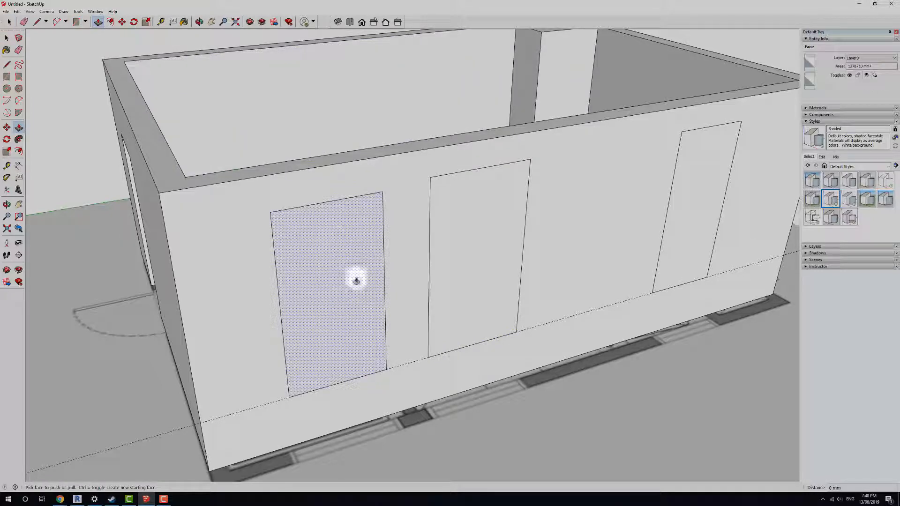
pyautogui.click(344, 250)
pyautogui.click(287, 226)
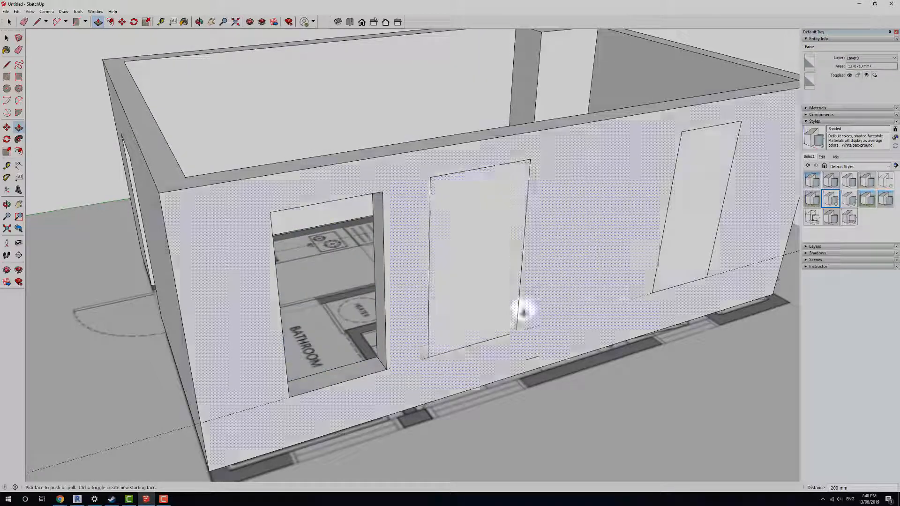
pyautogui.doubleClick(476, 267)
pyautogui.doubleClick(687, 231)
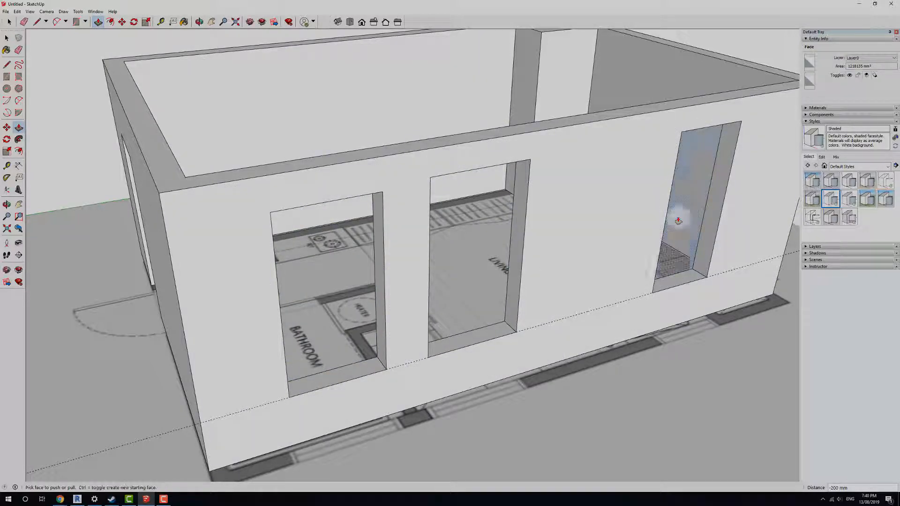
pyautogui.press('space')
# - Select all connected wall geometry, including the door and window openings, and make it a group
pyautogui.scroll(-5, 509, 331)
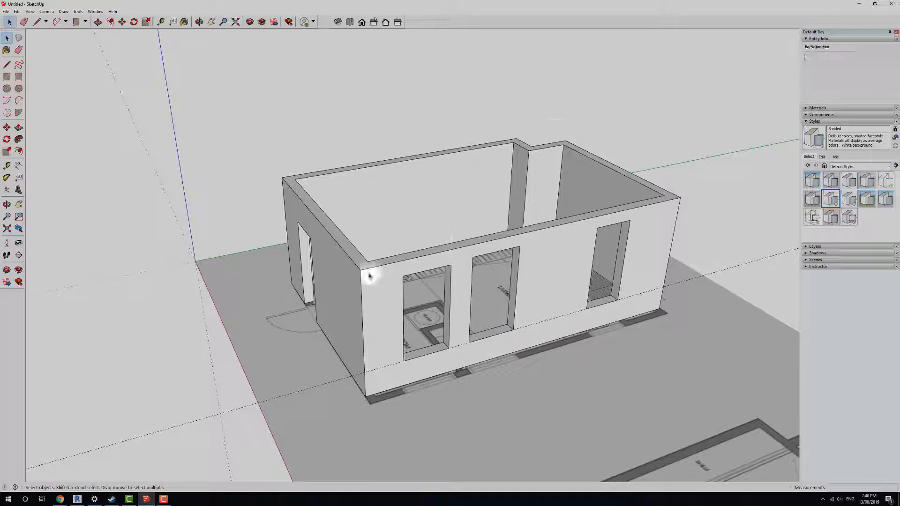
pyautogui.moveTo(382, 317); pyautogui.dragTo(482, 315, button='middle')
pyautogui.tripleClick(432, 286)
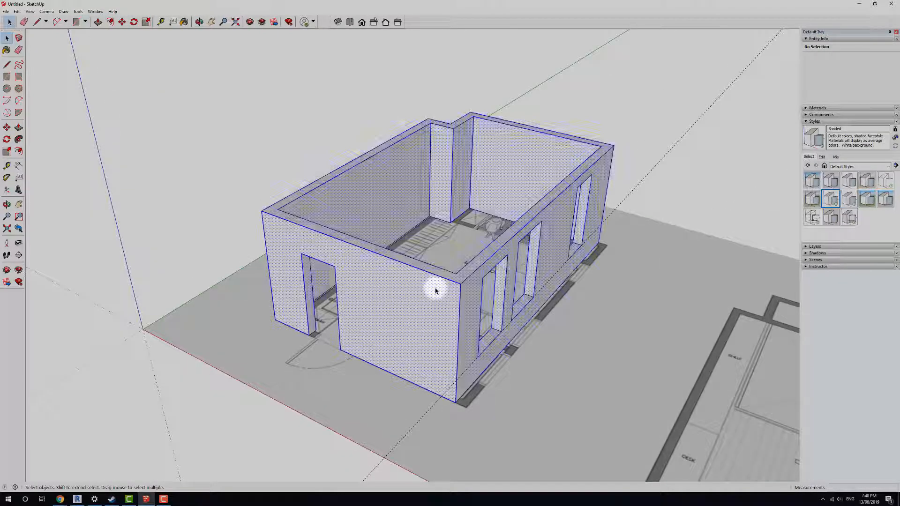
pyautogui.rightClick(427, 290)
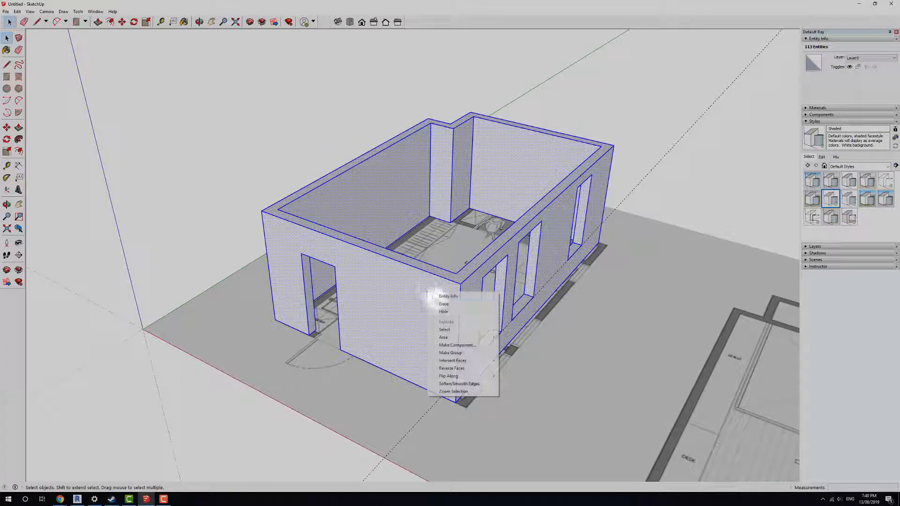
pyautogui.click(462, 355)
pyautogui.moveTo(282, 378); pyautogui.dragTo(424, 346, button='middle')
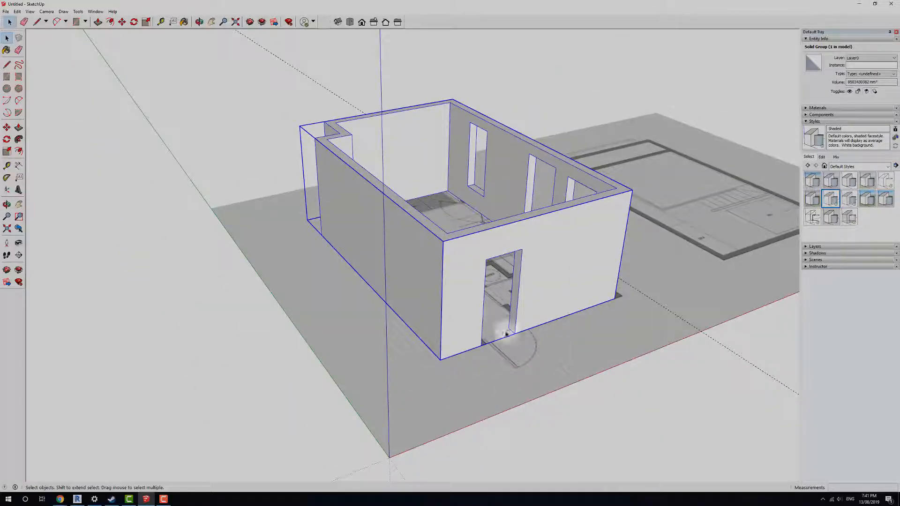